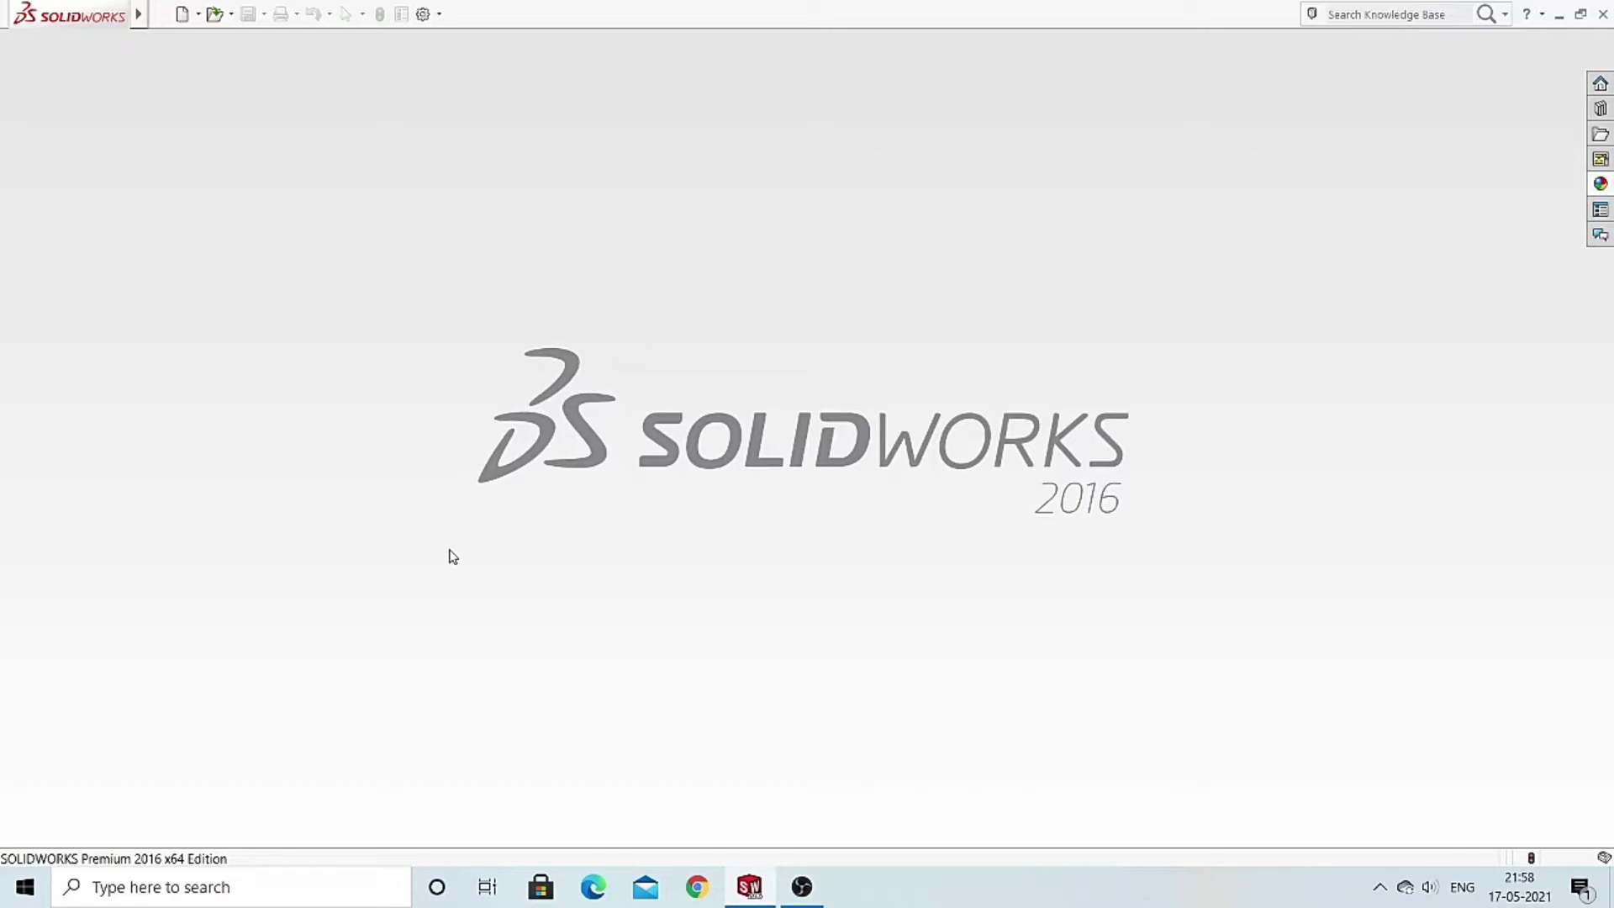
- Create a new part with a Plain White scene and start a sketch on the Front Plane
left_click(181, 16)
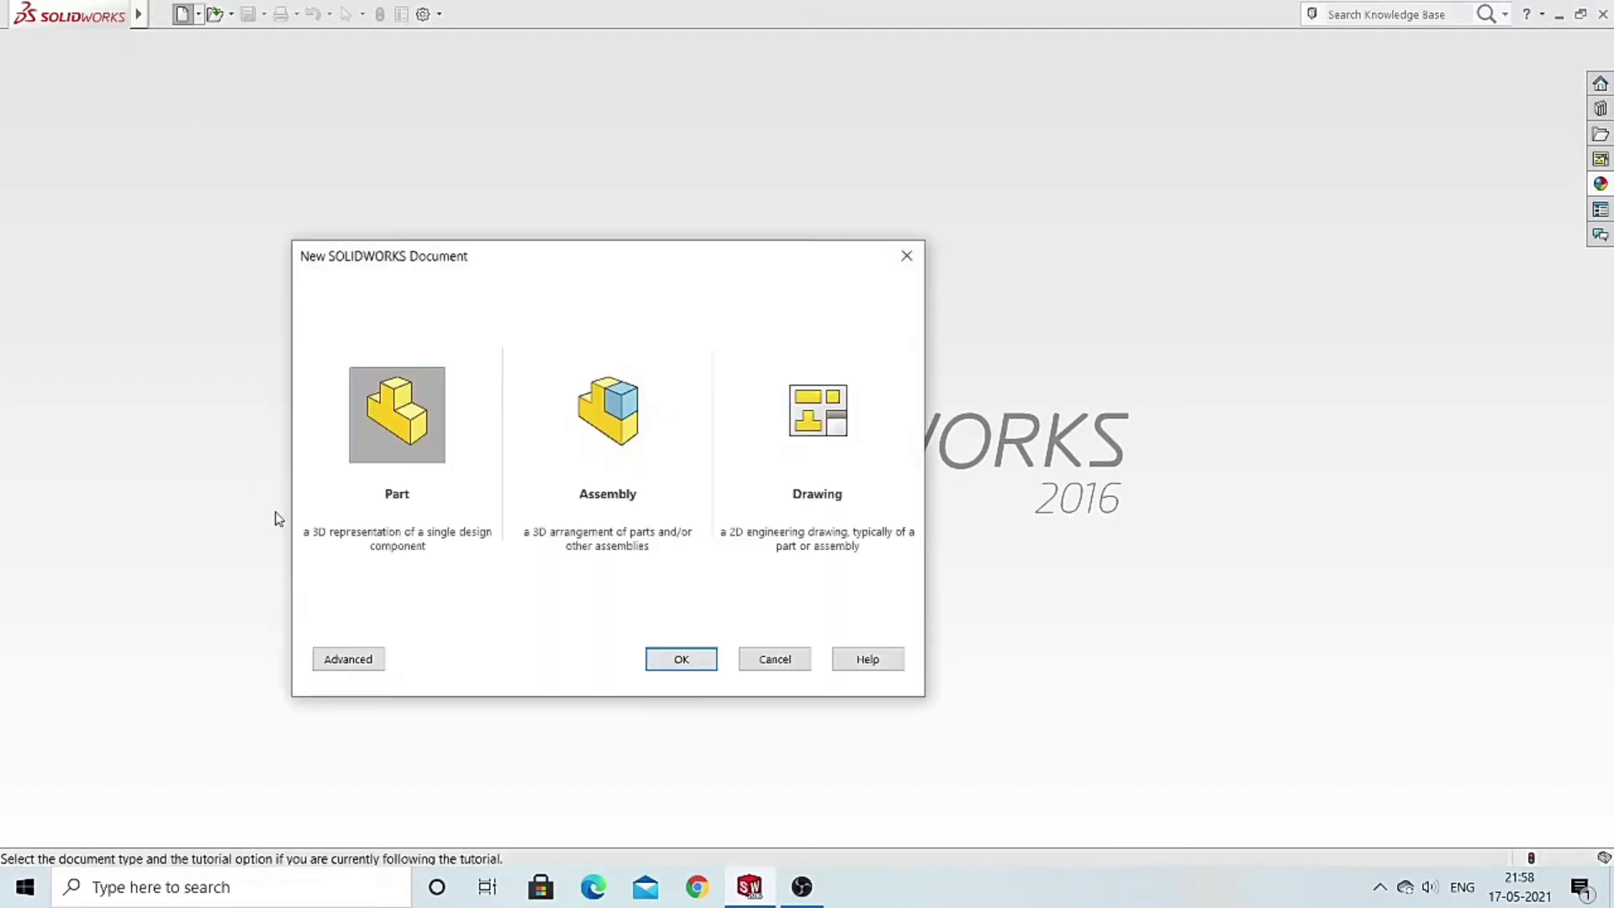
left_click(669, 670)
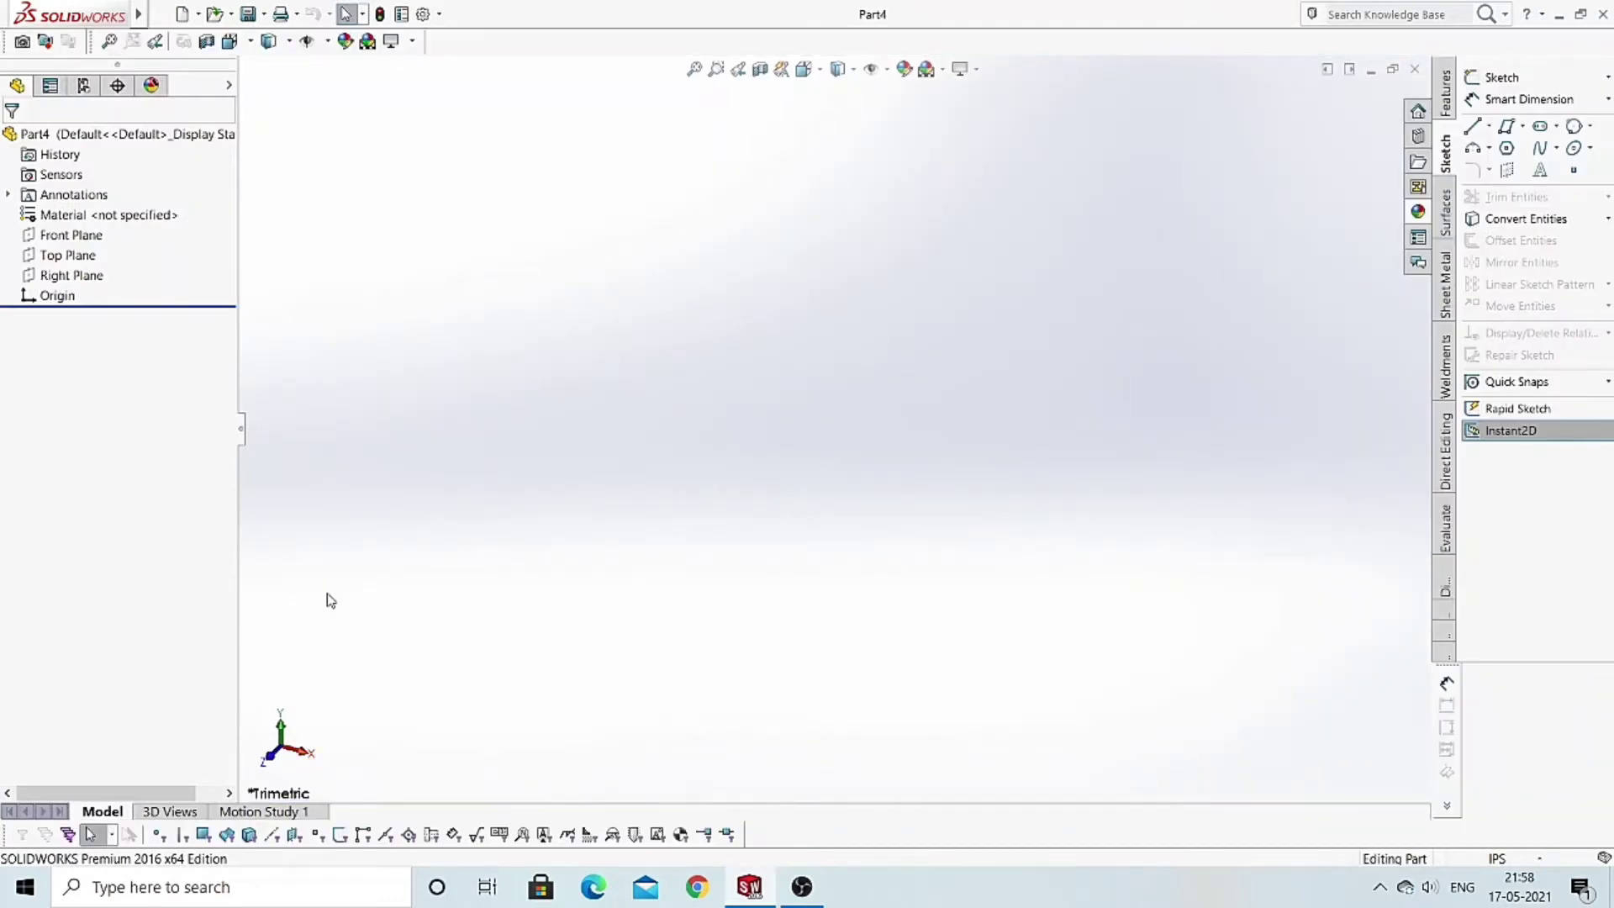
left_click(945, 76)
left_click(975, 112)
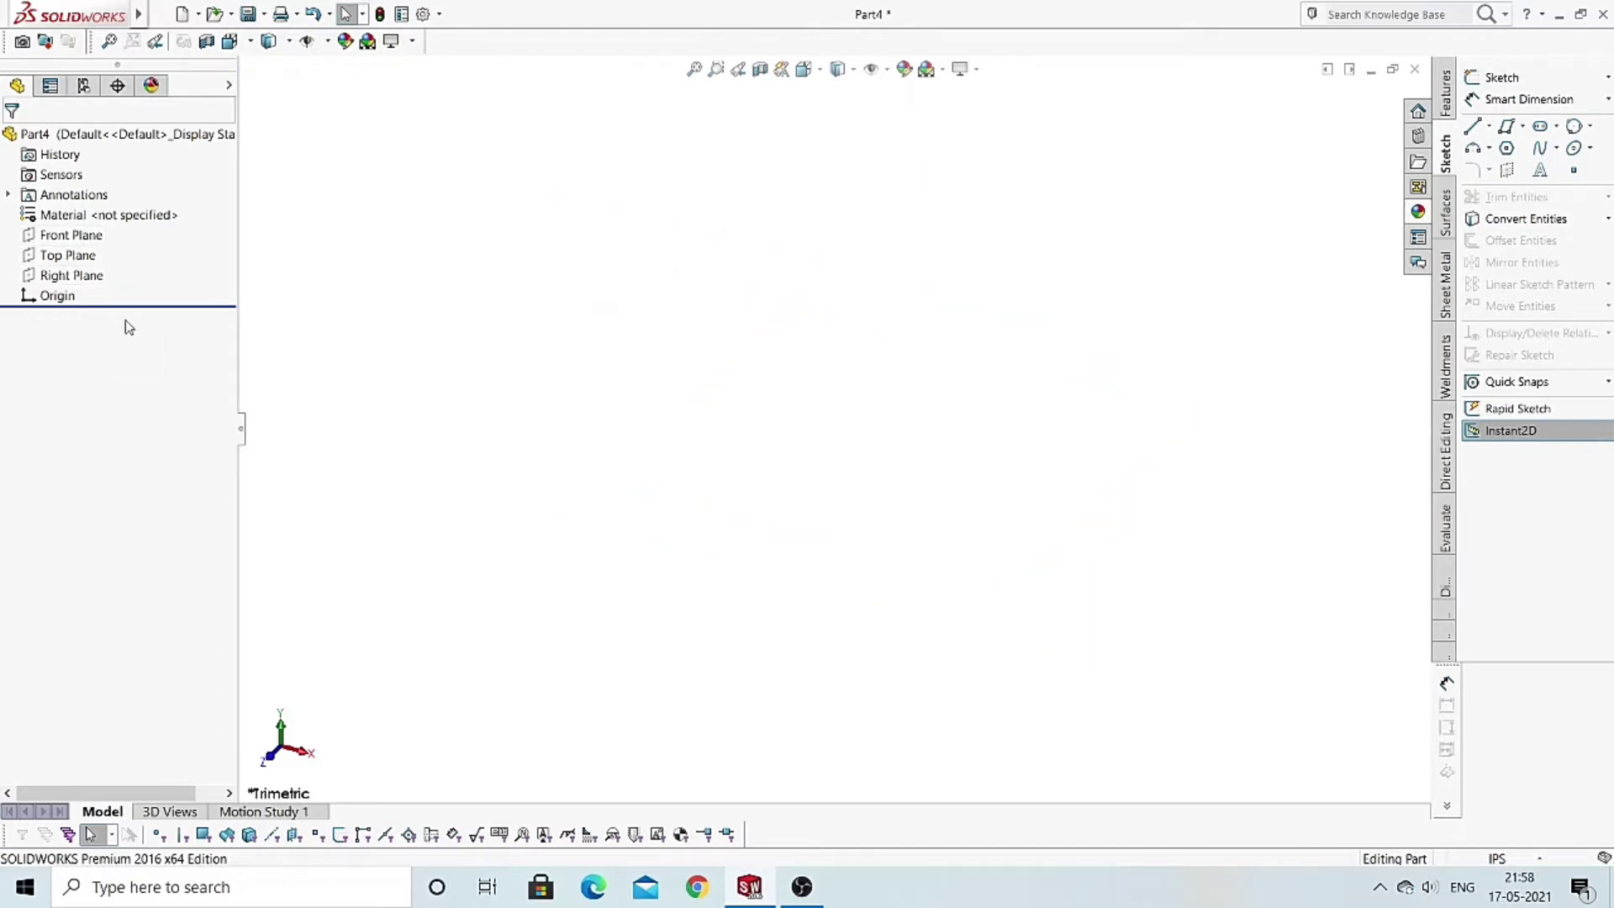
left_click(94, 236)
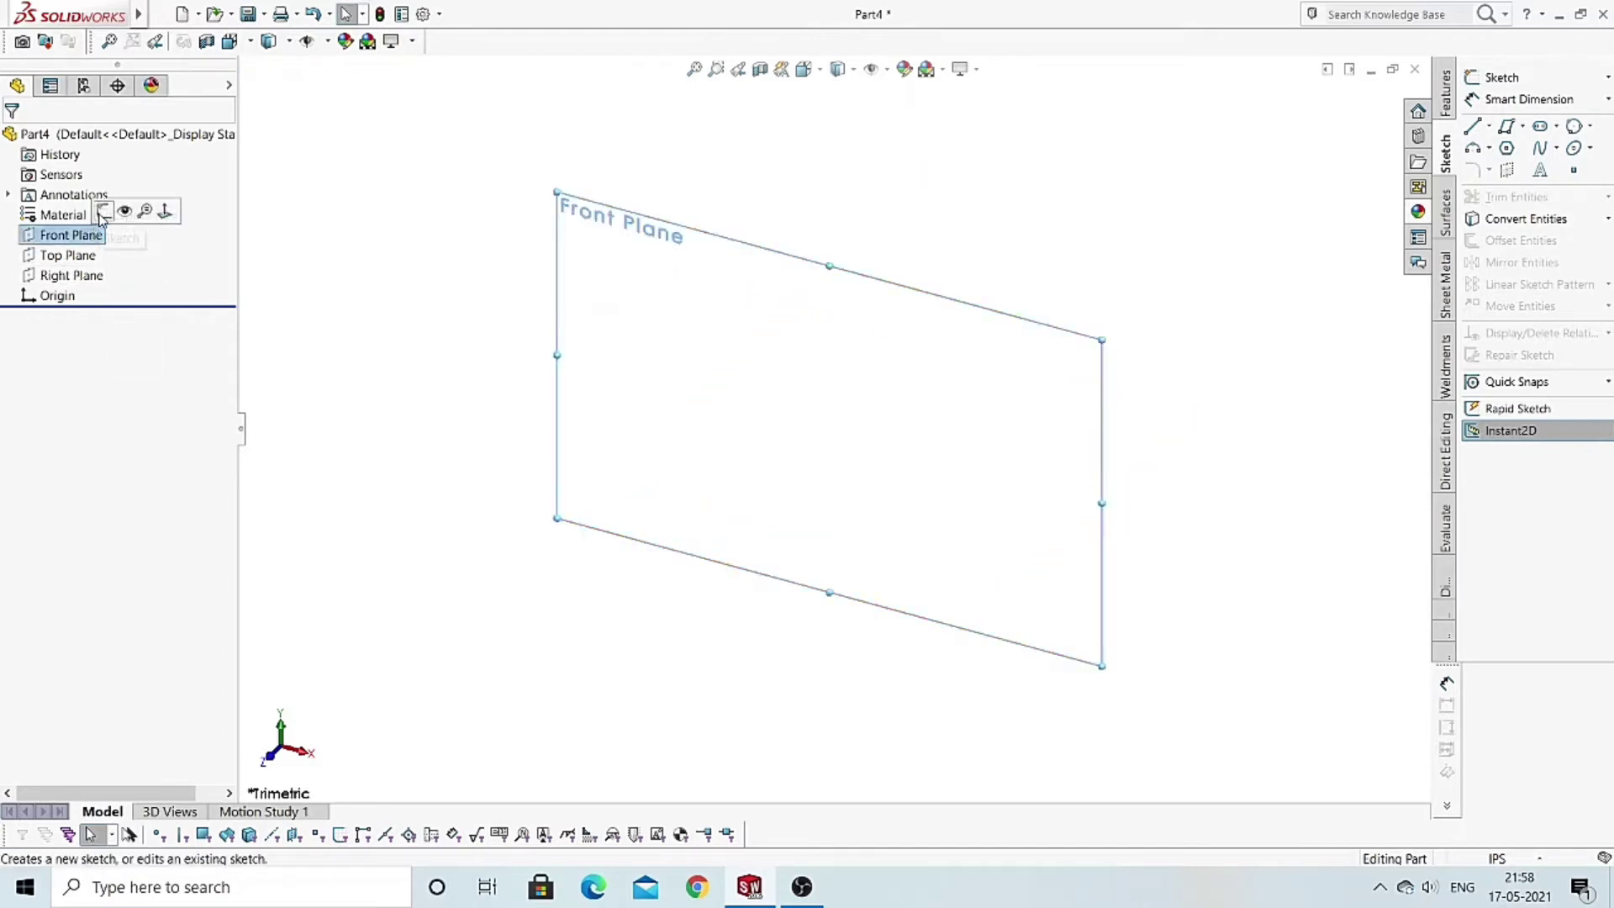
left_click(102, 212)
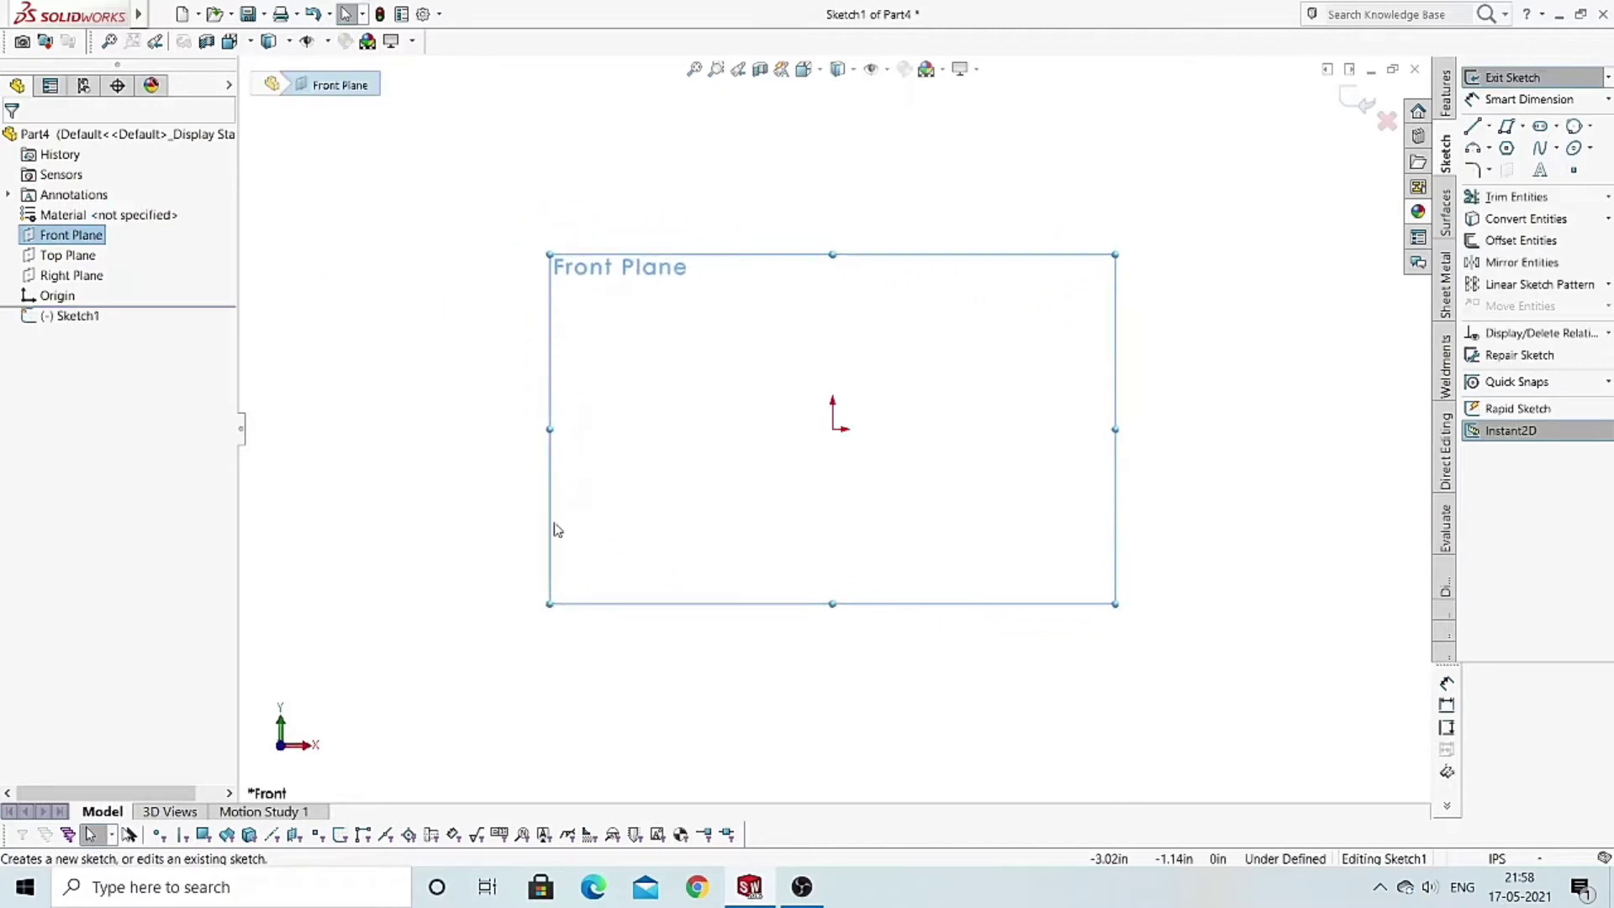
- Draw one slanted line rising from the left to the upper right, then end the line chain
left_click(421, 414)
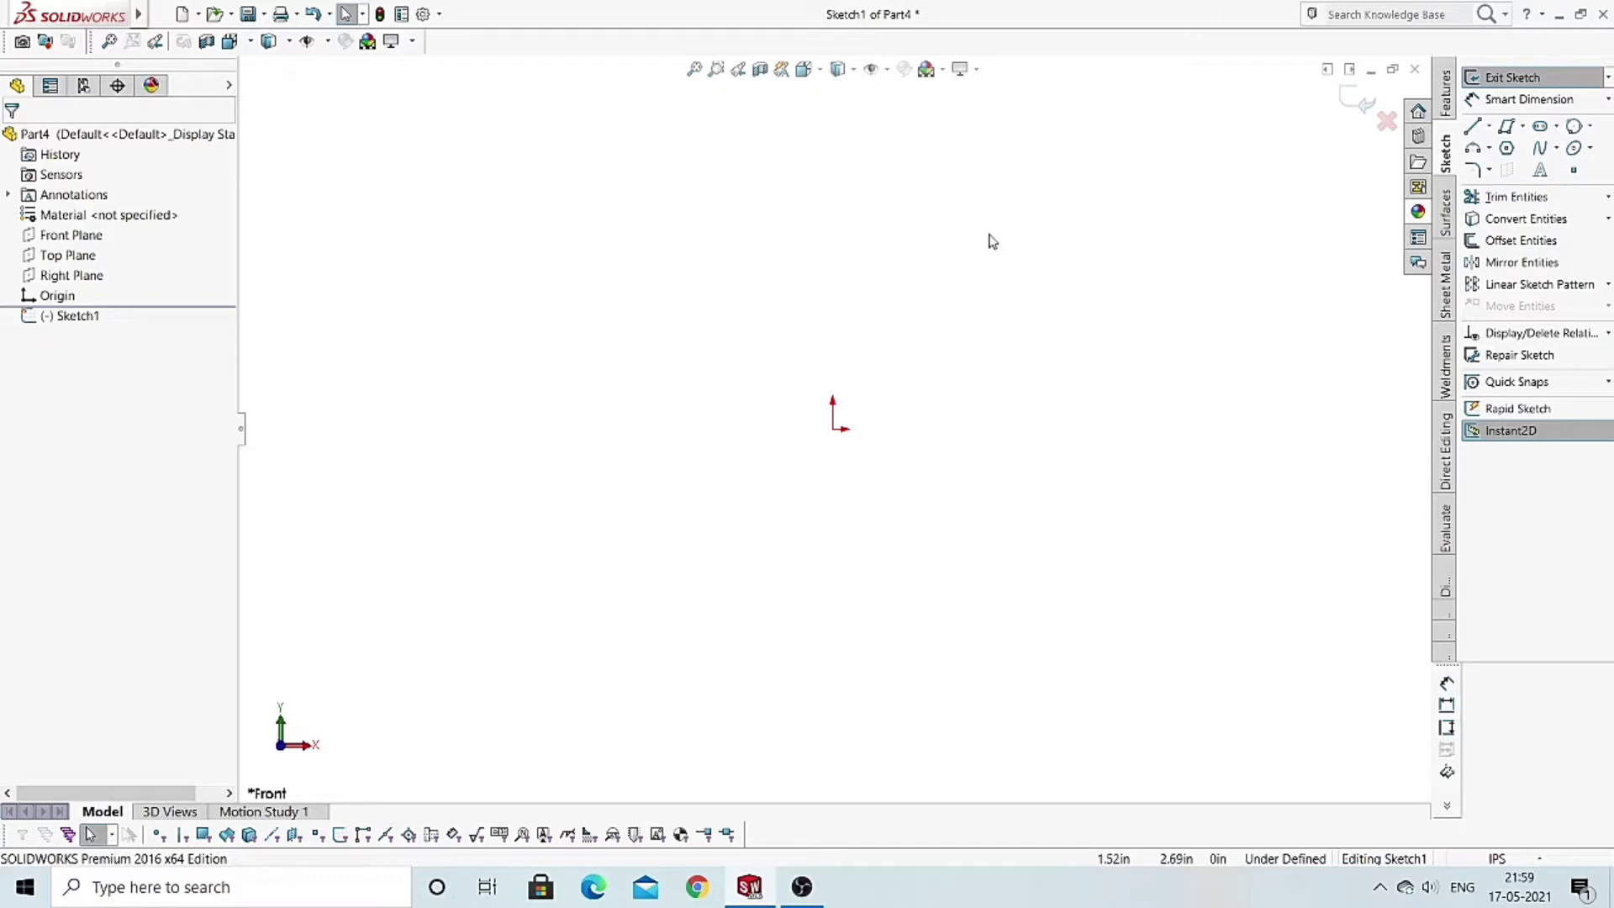
left_click(1469, 131)
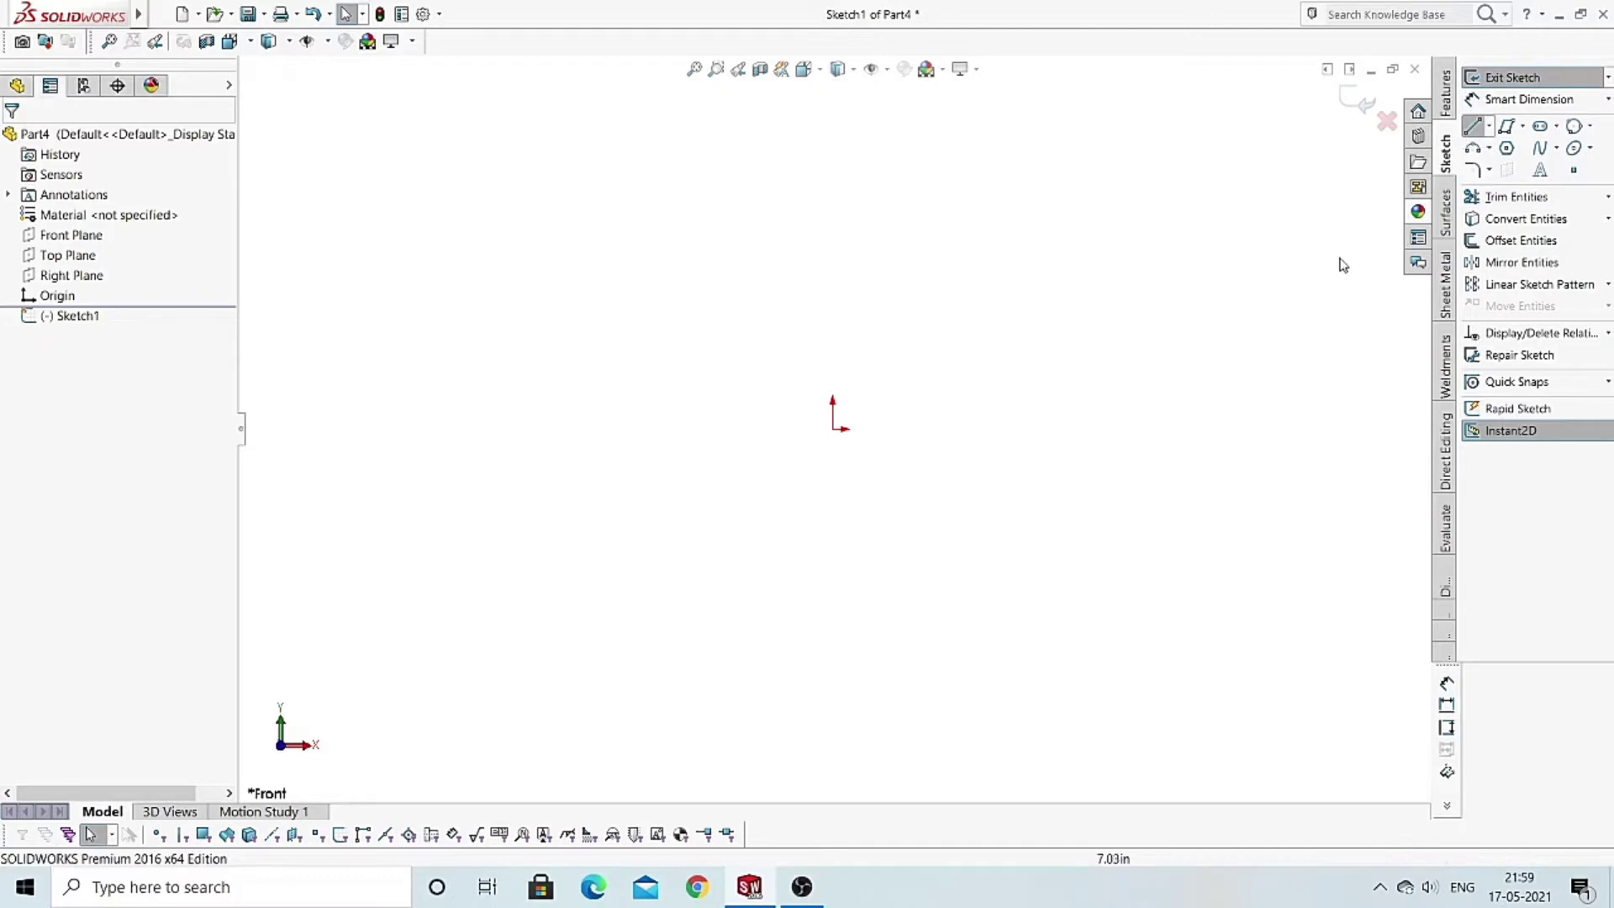
left_click(443, 341)
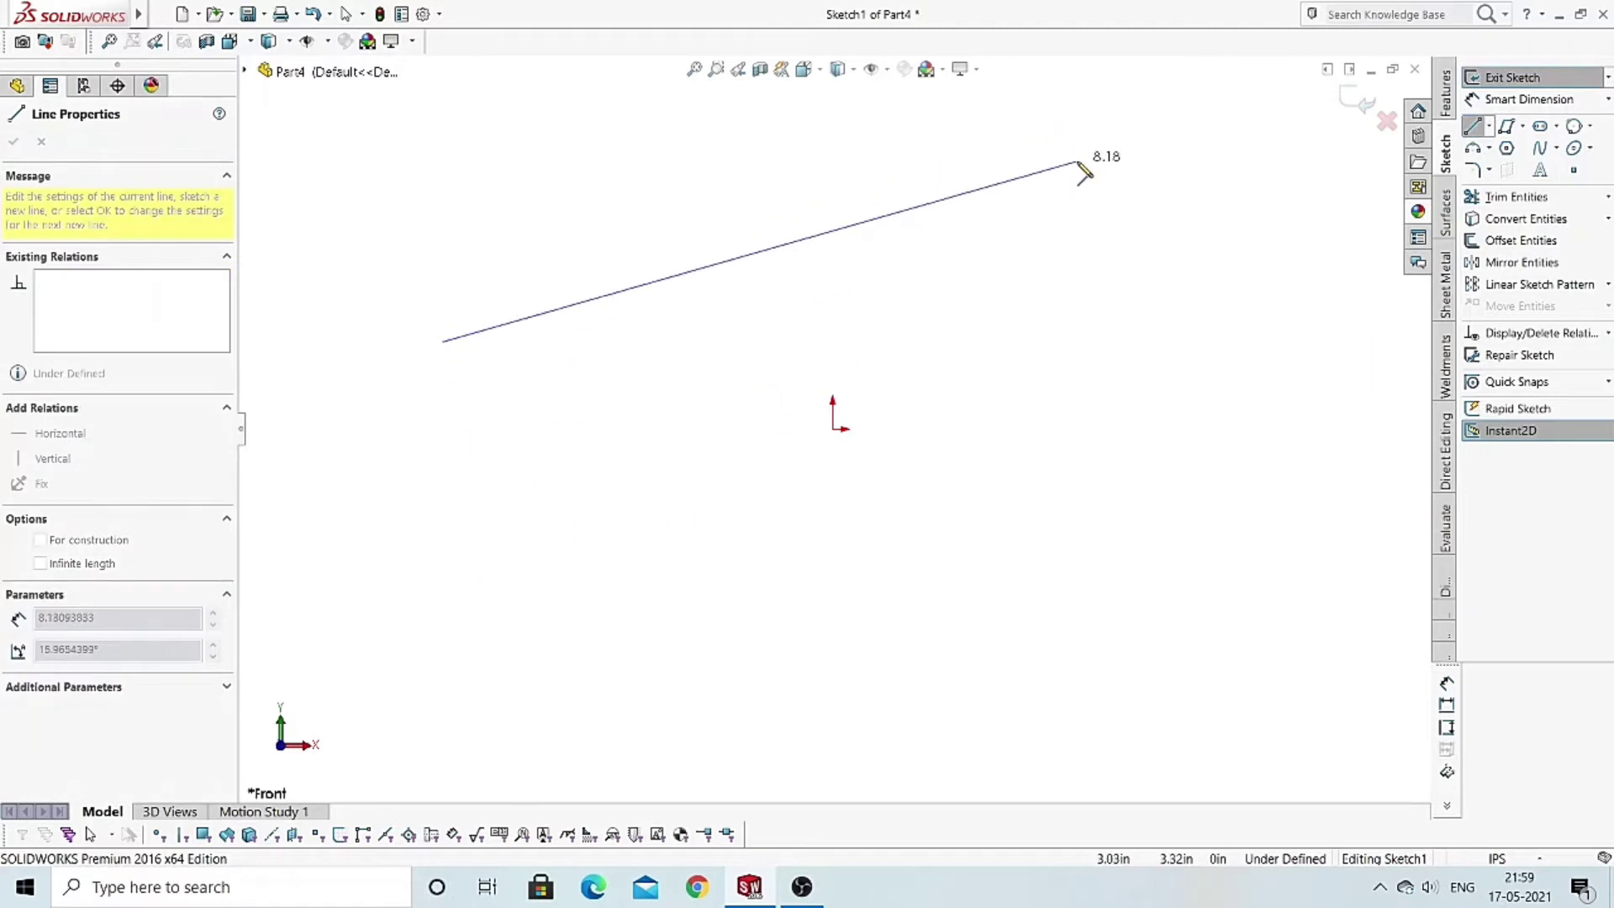
left_click(1077, 161)
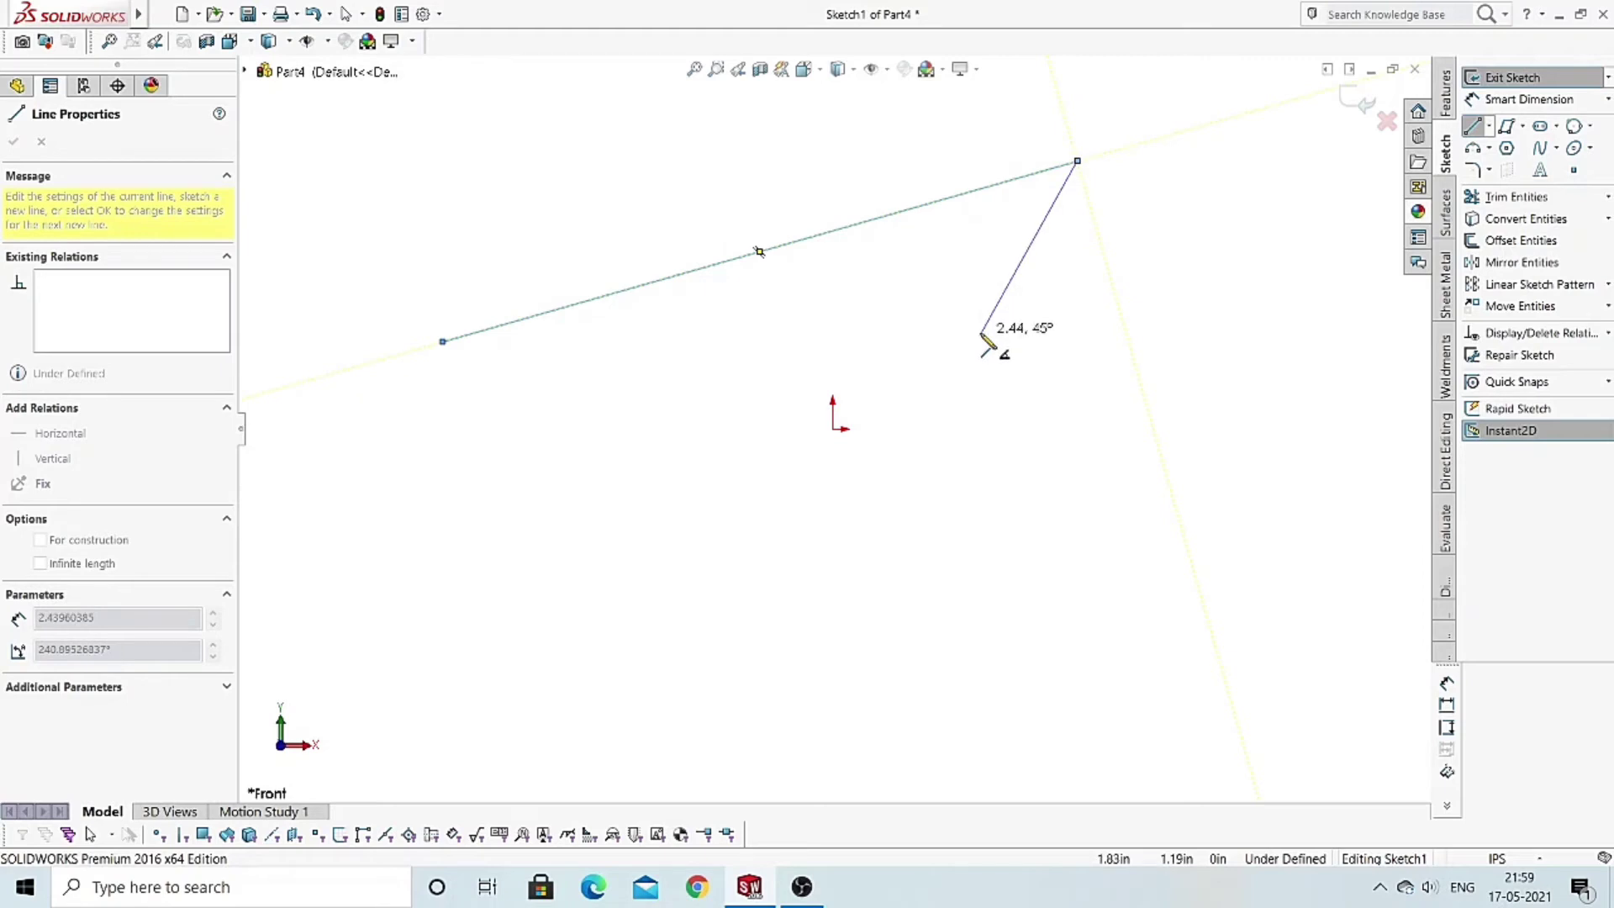
right_click(1135, 263)
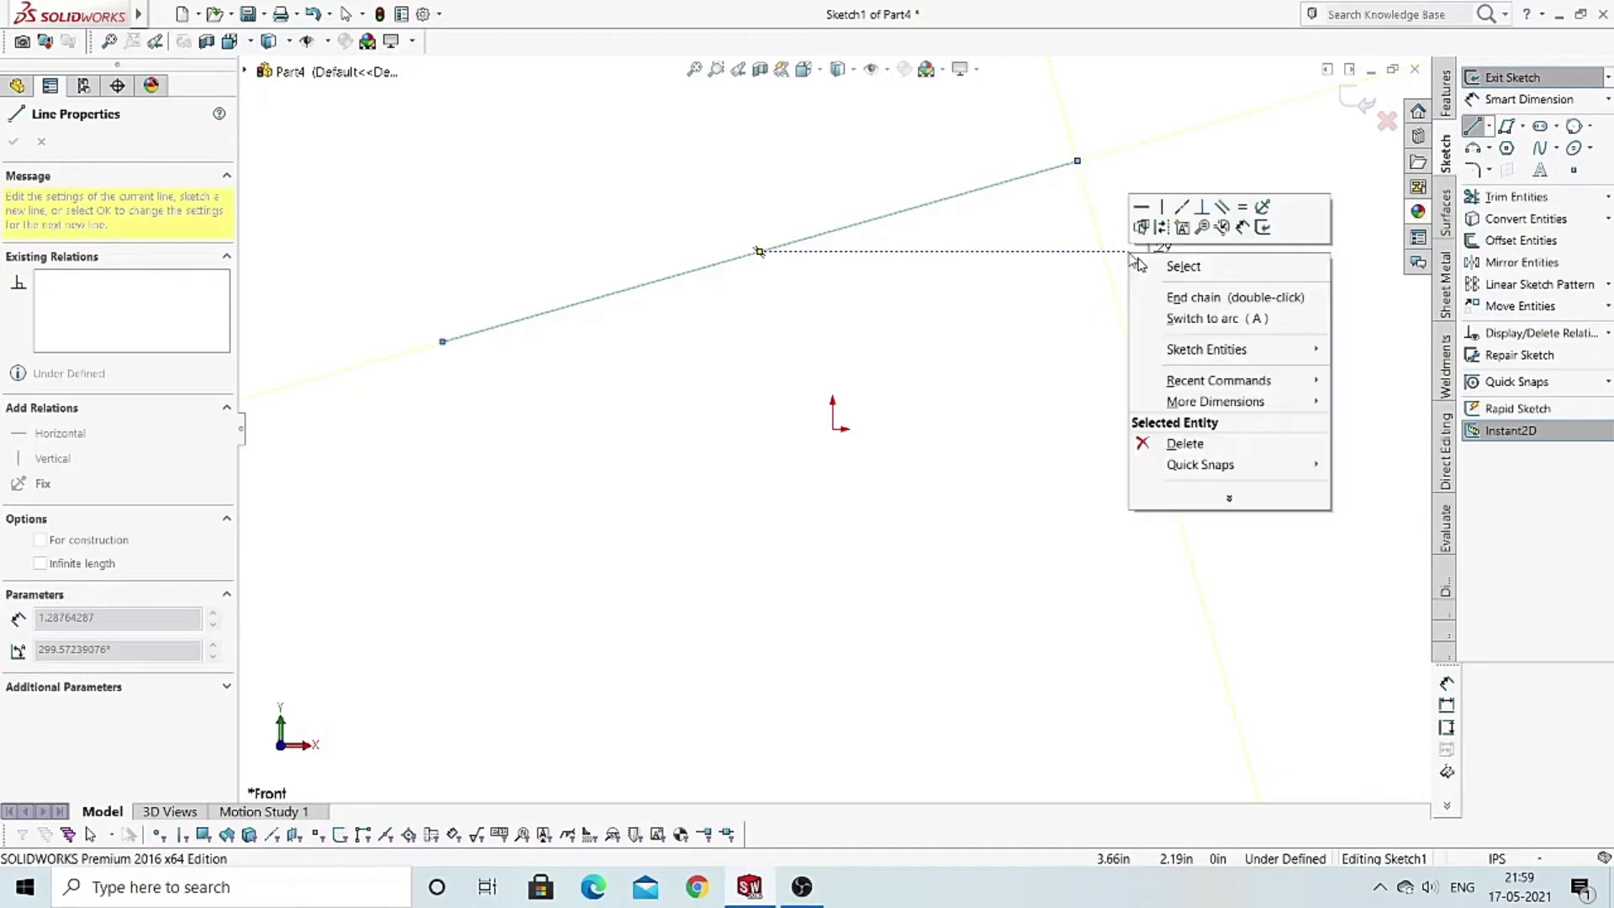
left_click(1176, 266)
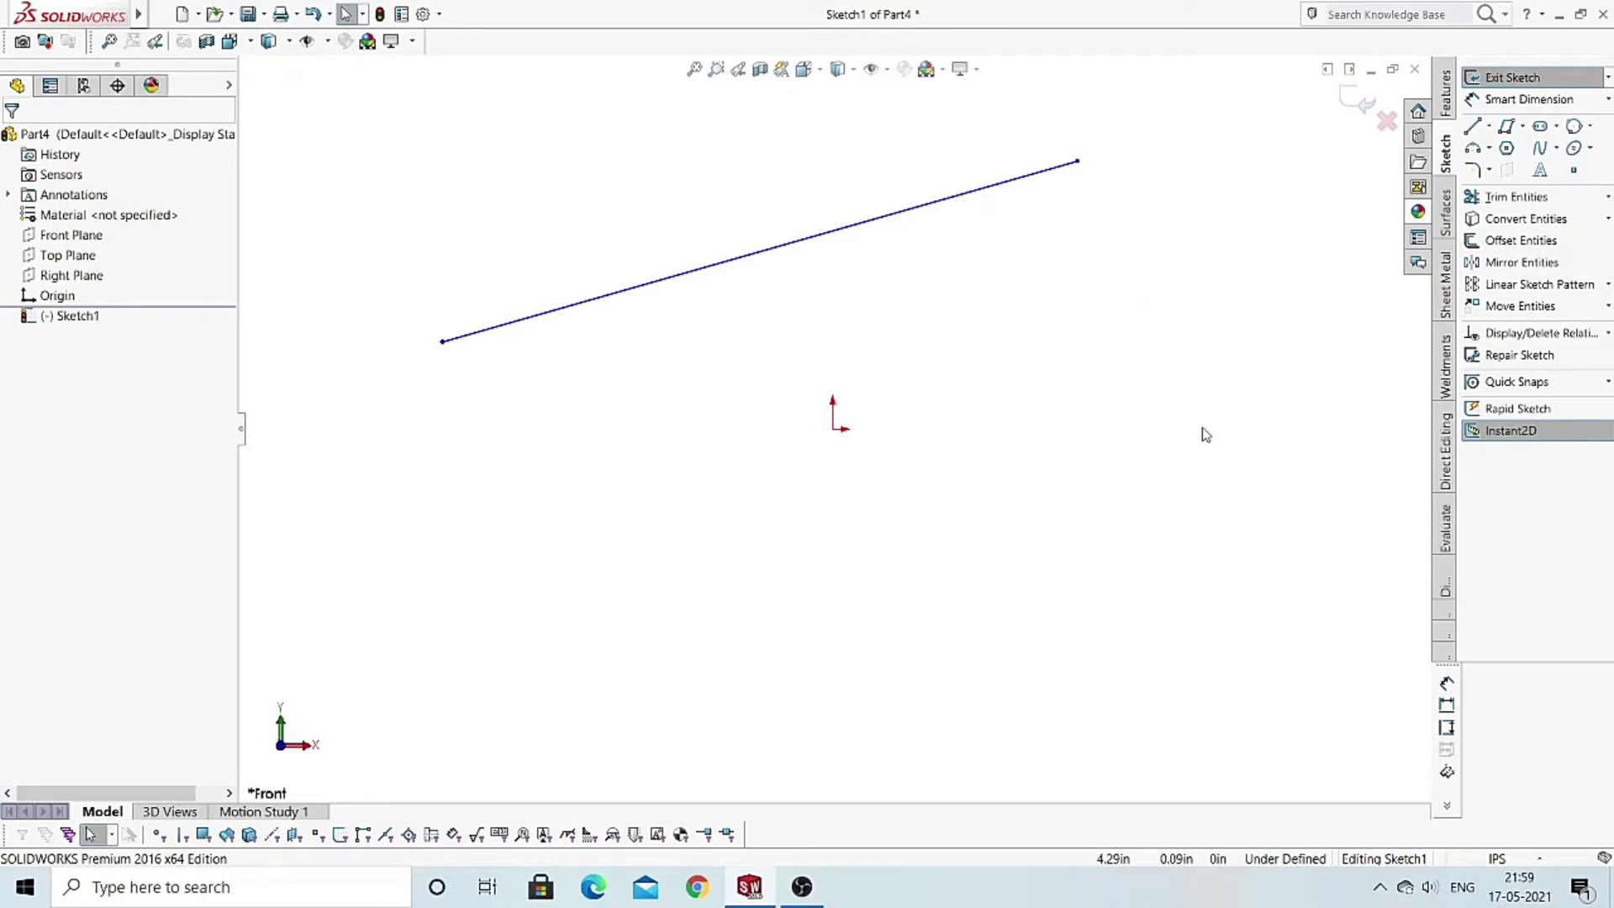
- Give the sketch line a Horizontal relation
left_click(670, 286)
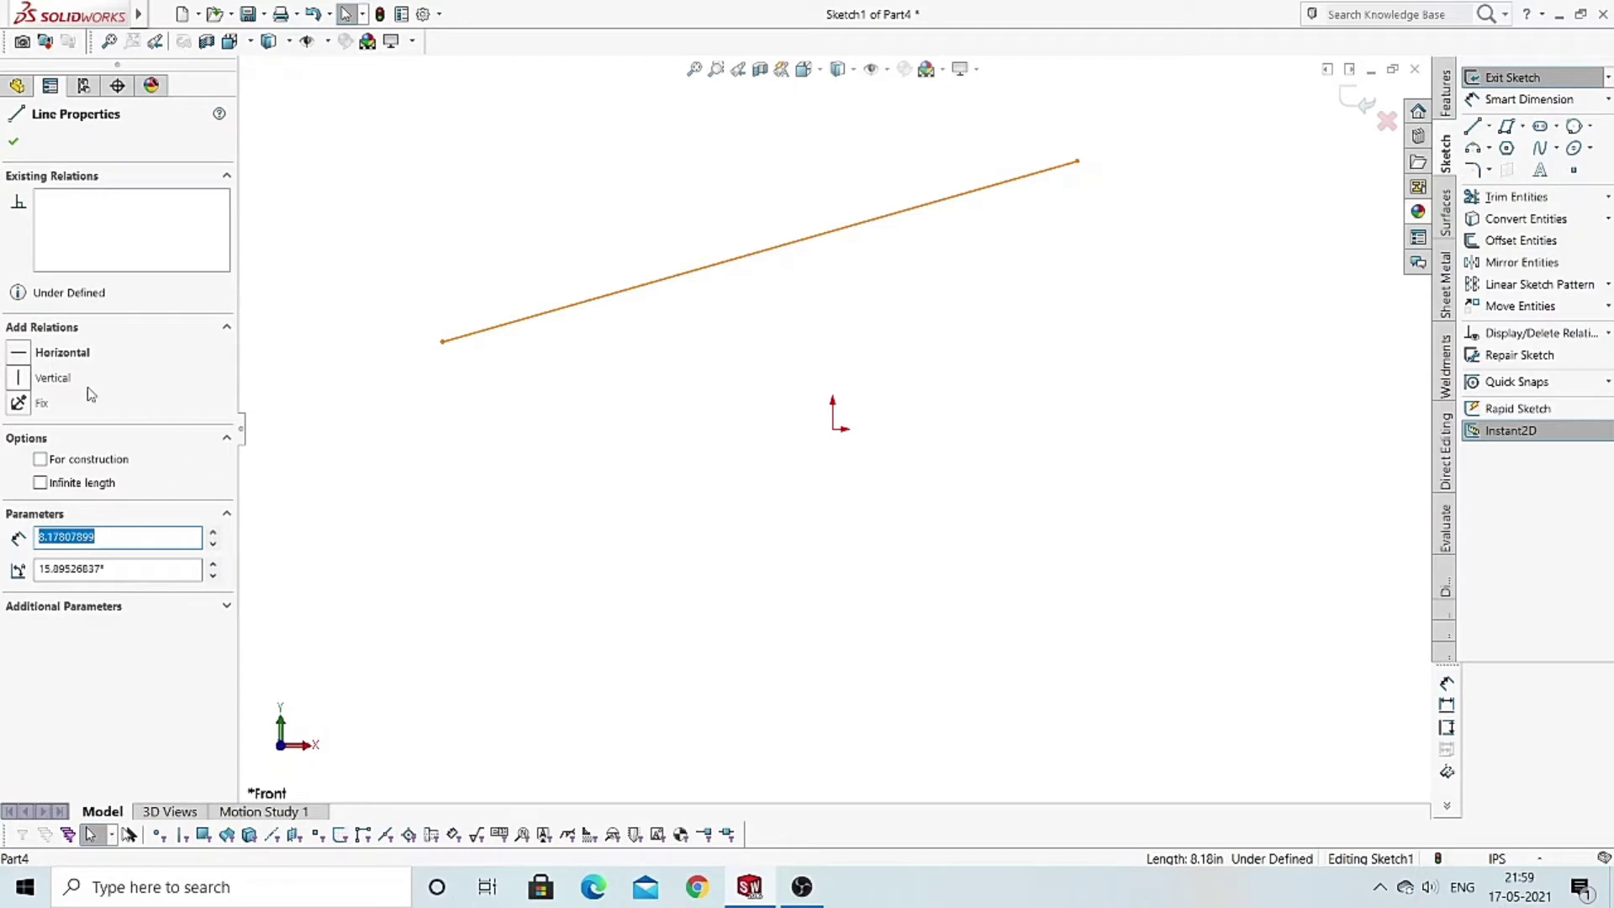
left_click(20, 354)
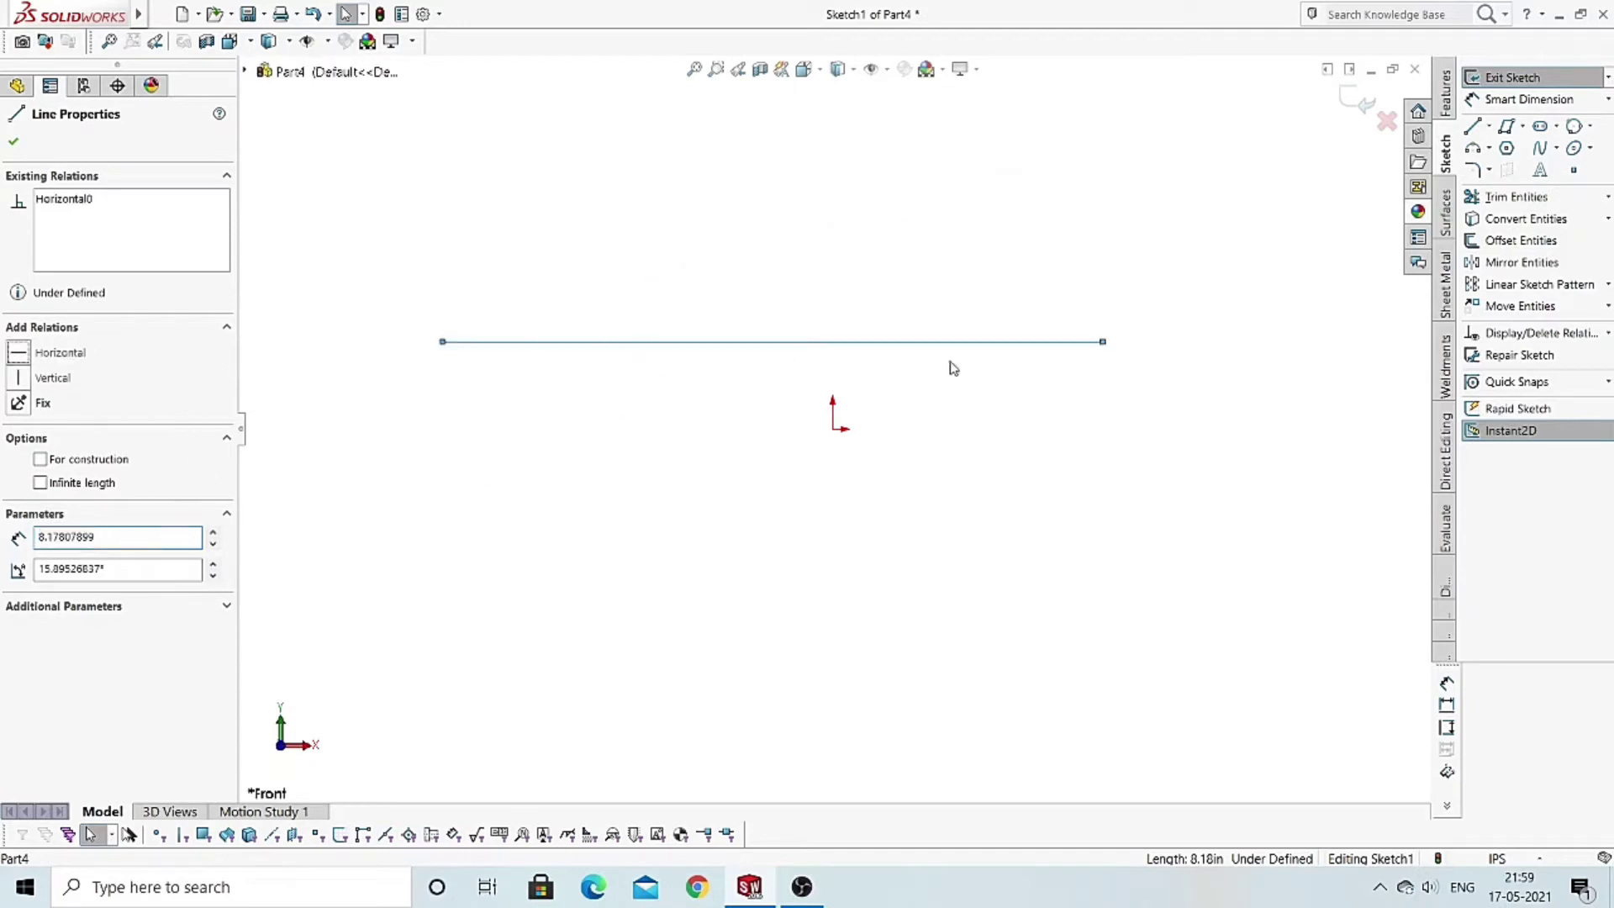
left_click(13, 141)
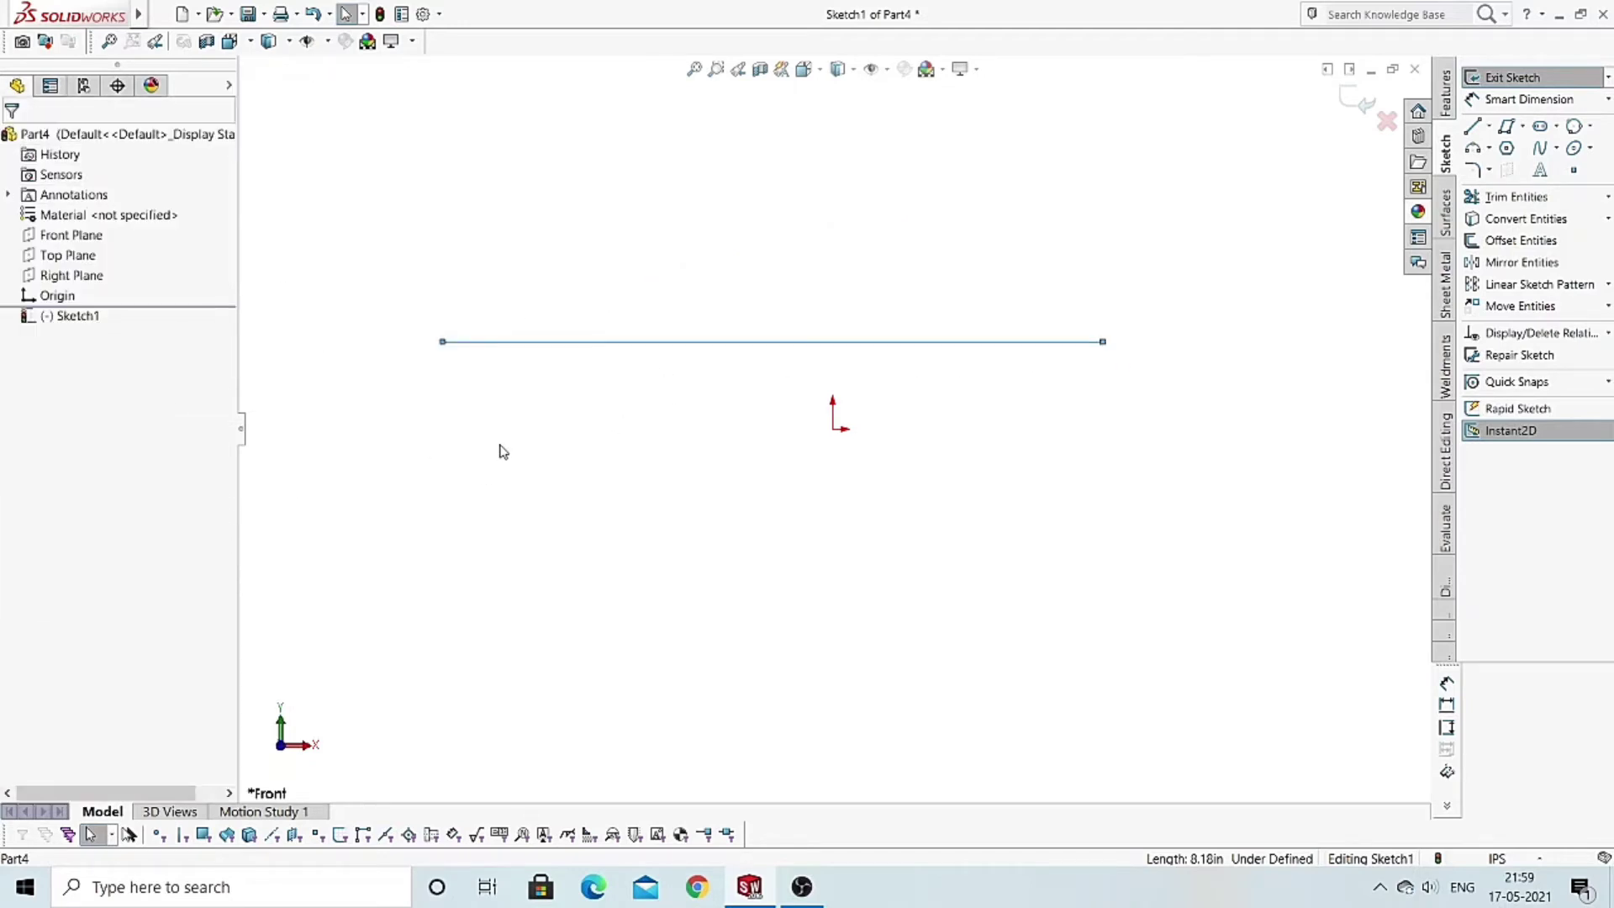
- Replace the line's Horizontal0 relation with a Vertical relation
left_click(588, 343)
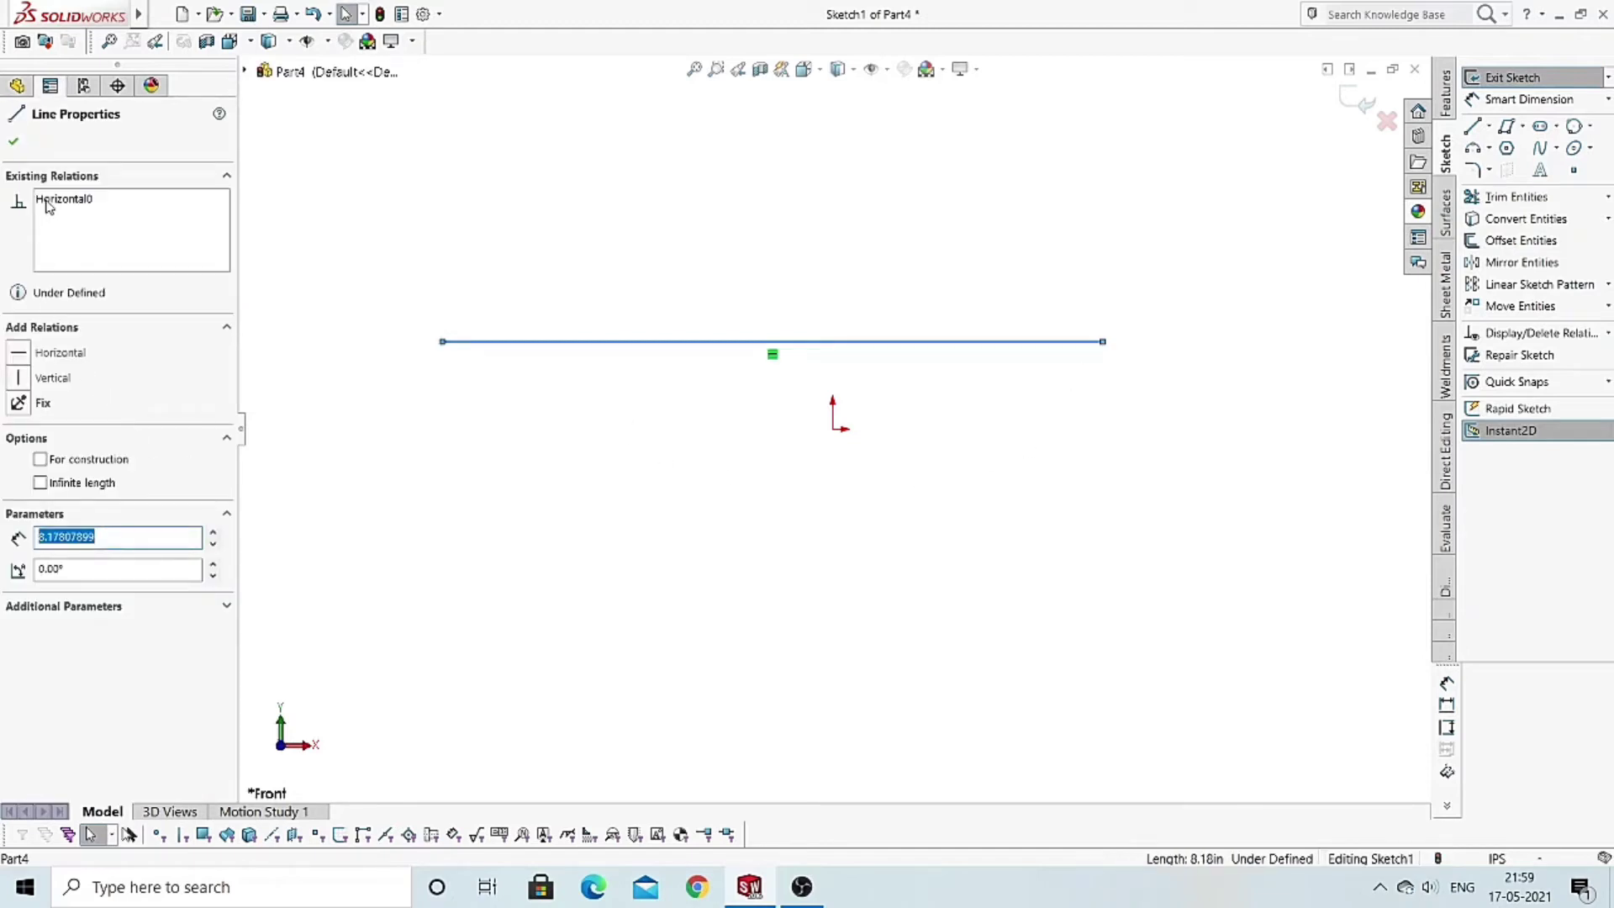
right_click(58, 202)
left_click(59, 212)
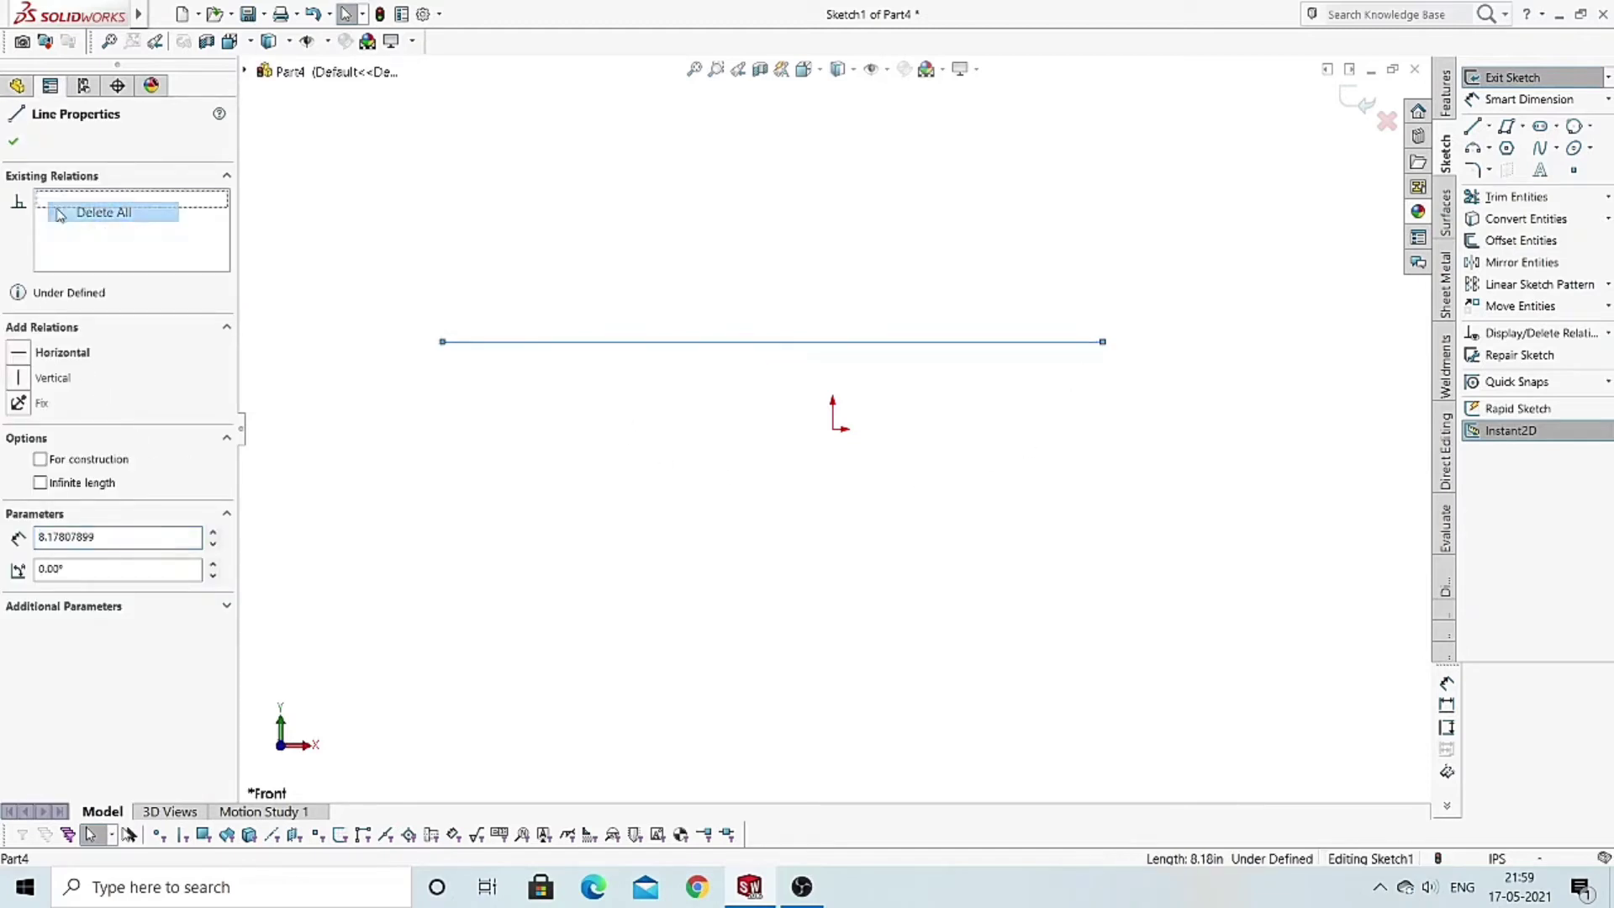
left_click(19, 377)
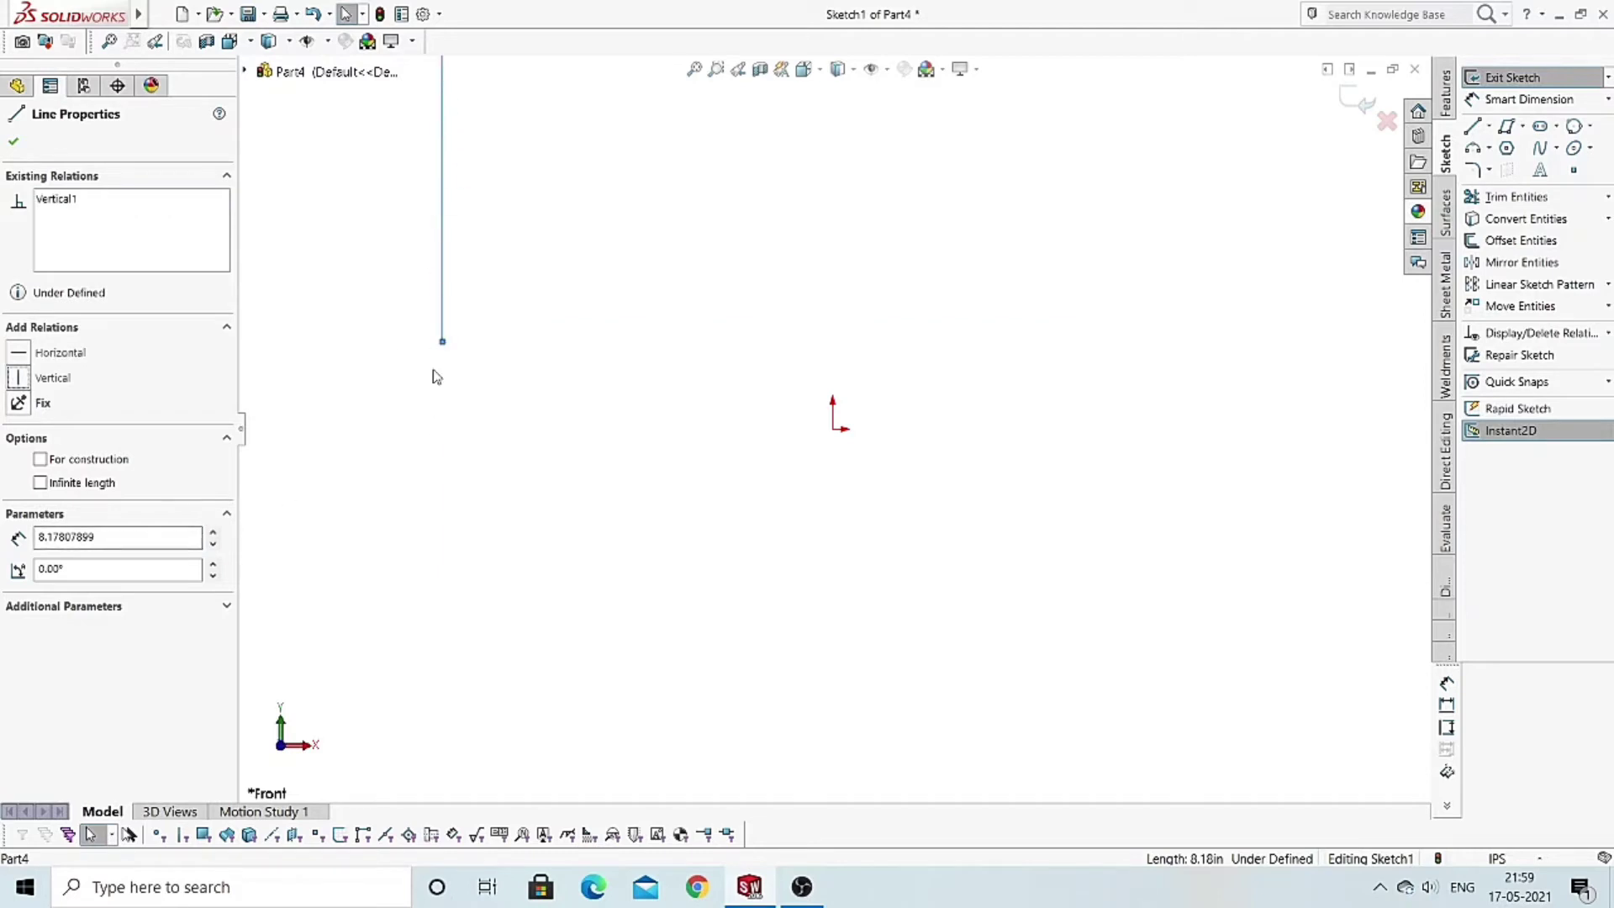
- Confirm the vertical line and reposition it just left of the origin
left_click(13, 141)
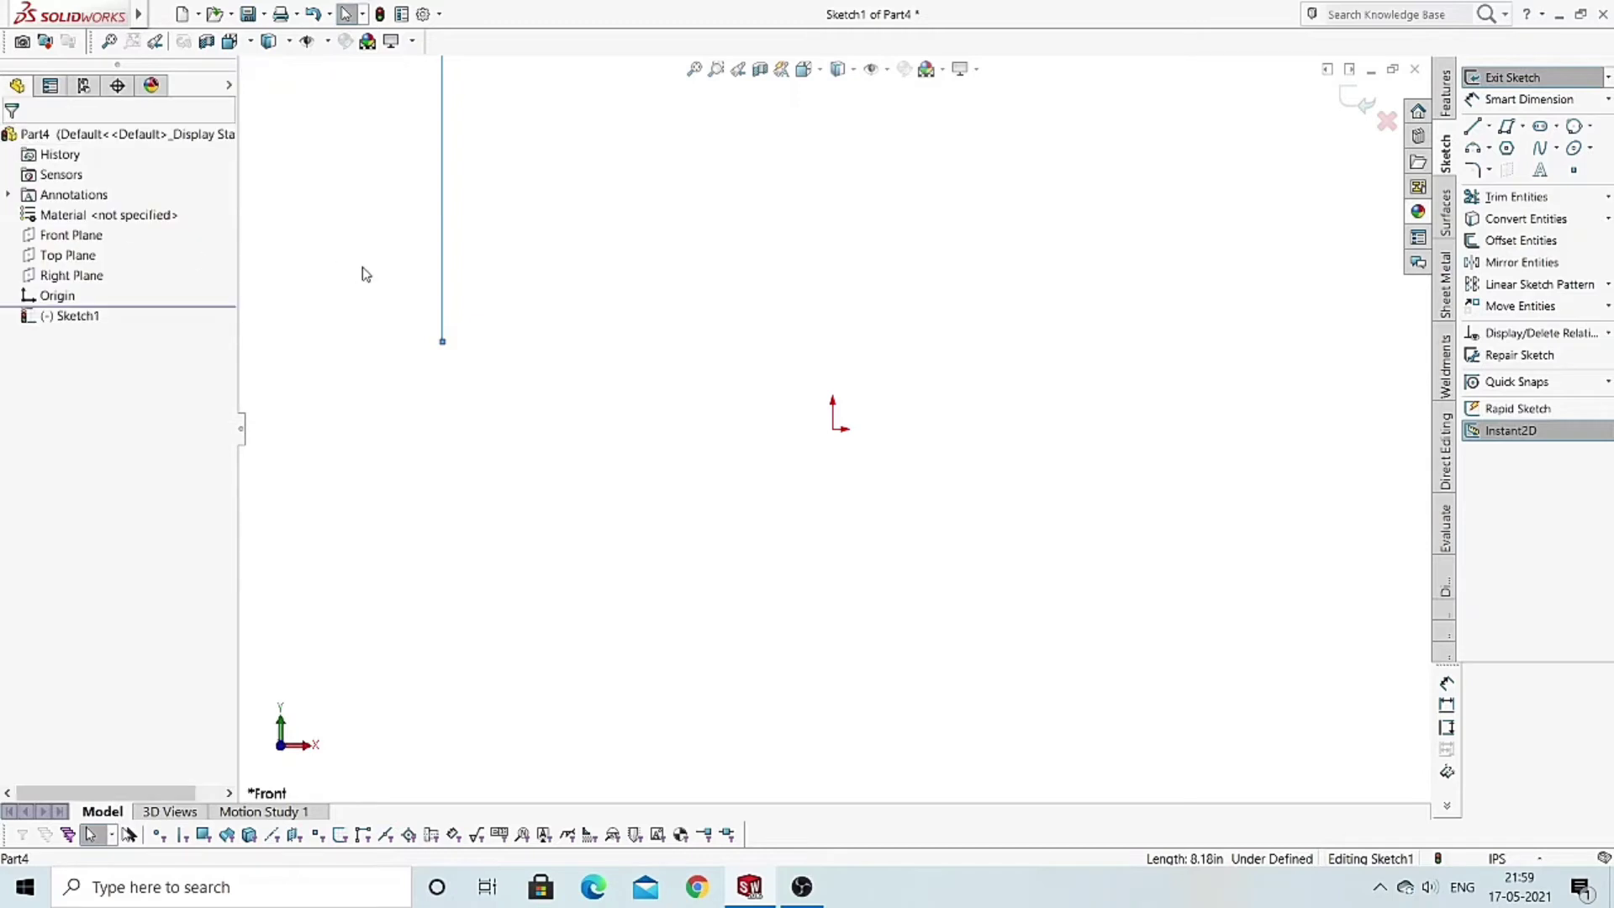
left_click_drag(442, 234, 644, 279)
scroll(689, 232, "down", 2)
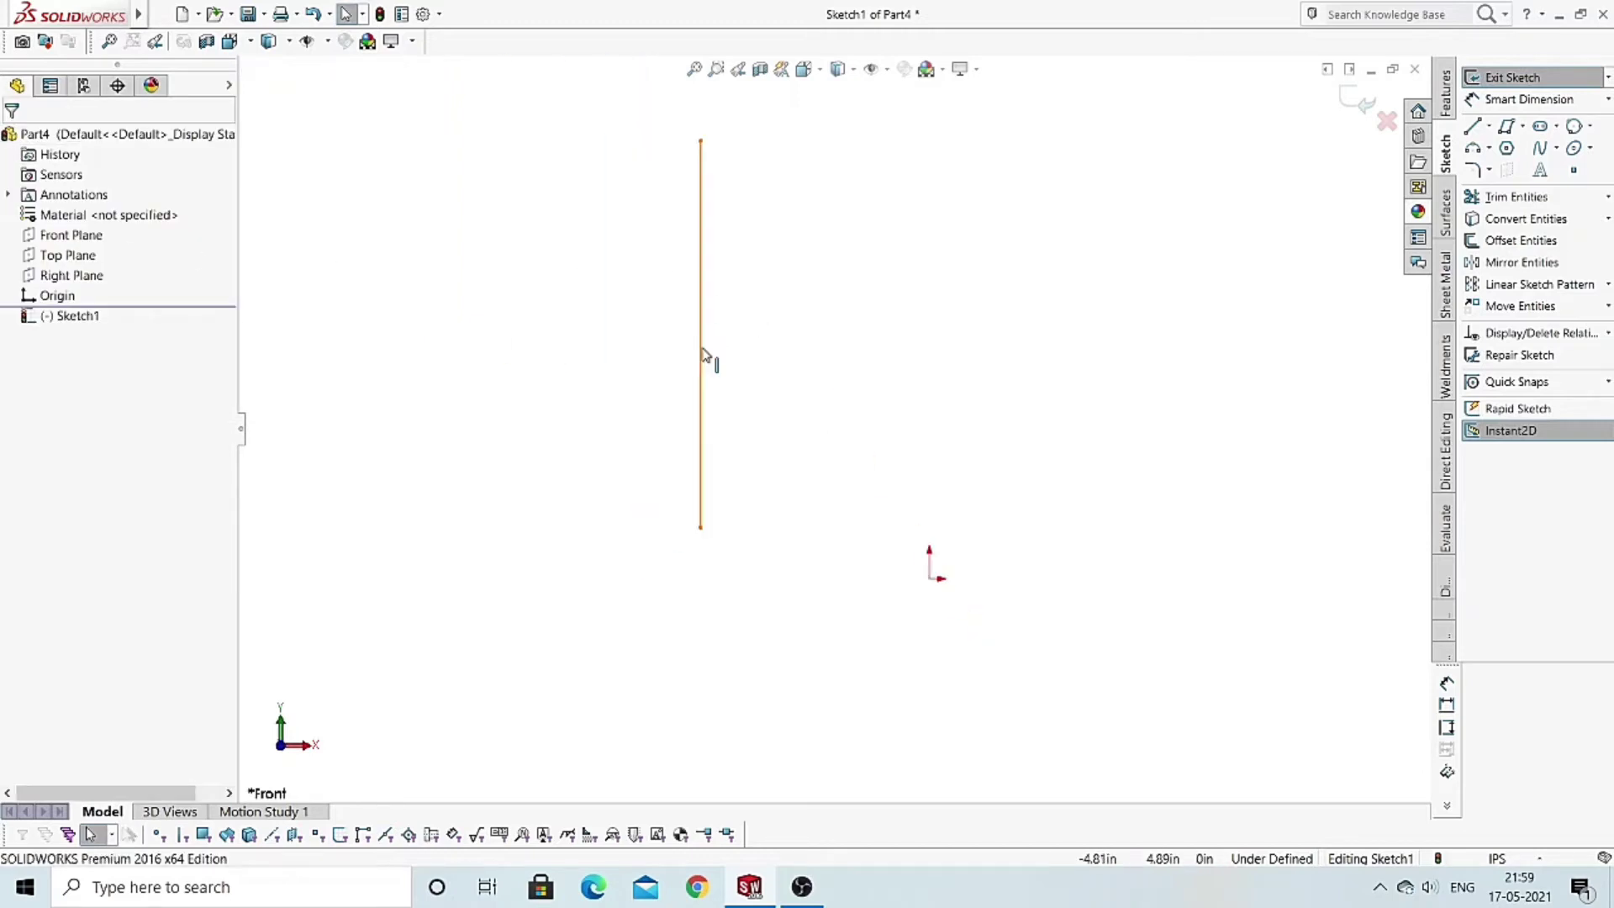
mouse_move(706, 357)
left_mouse_down()
mouse_move(979, 355)
mouse_move(396, 364)
mouse_move(1246, 350)
mouse_move(389, 395)
mouse_move(966, 406)
mouse_move(690, 439)
mouse_move(835, 407)
mouse_move(831, 420)
left_mouse_up()
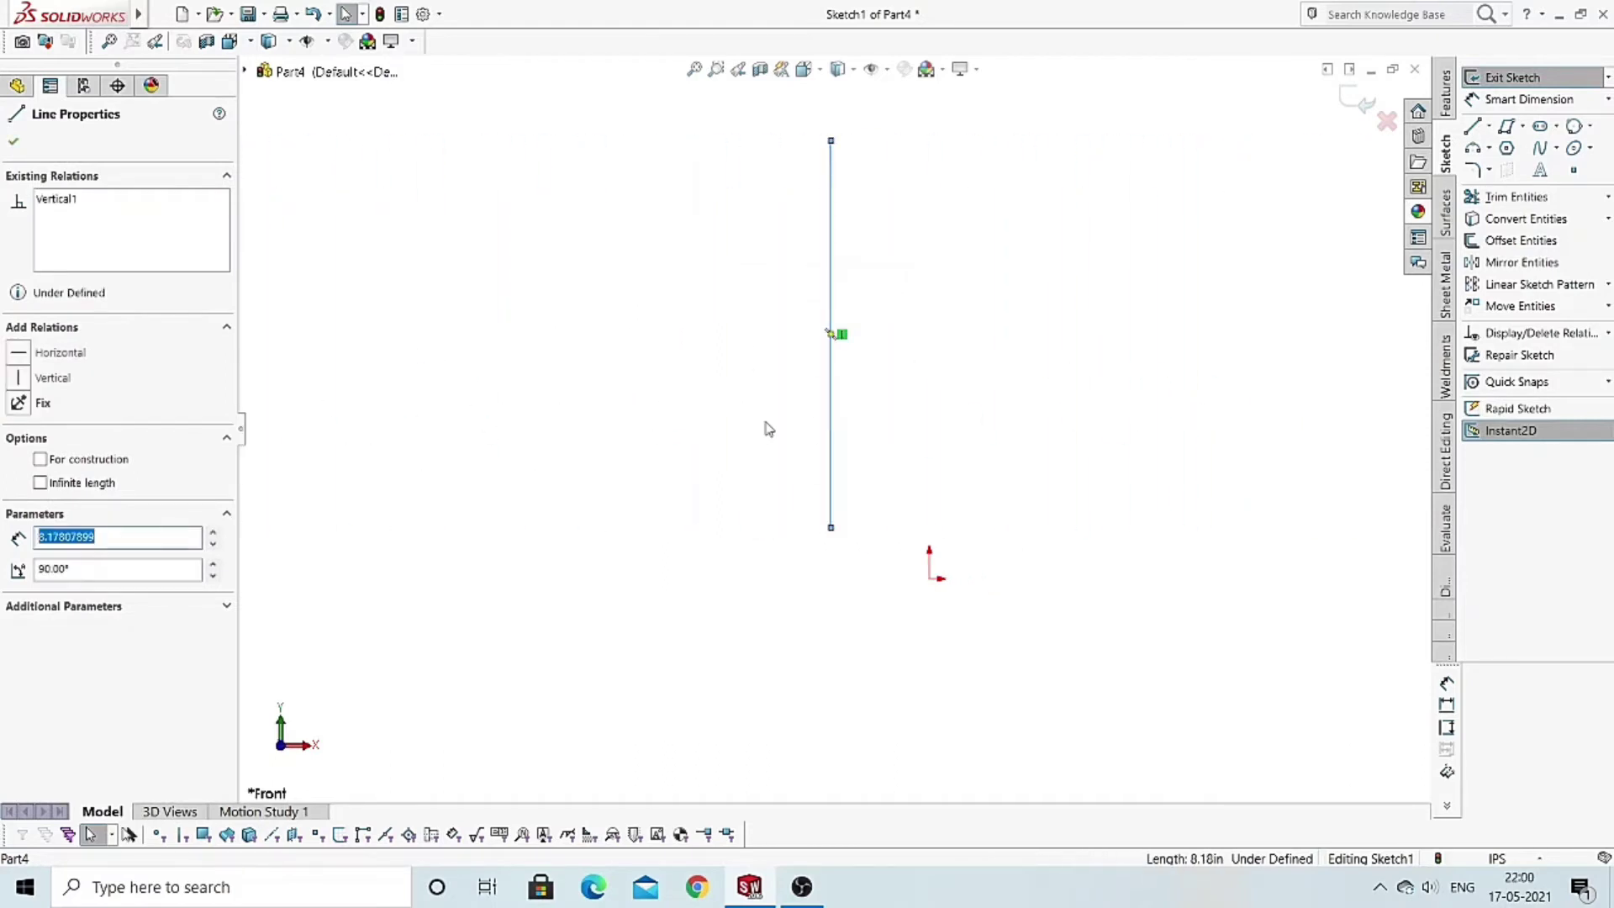
left_click(305, 421)
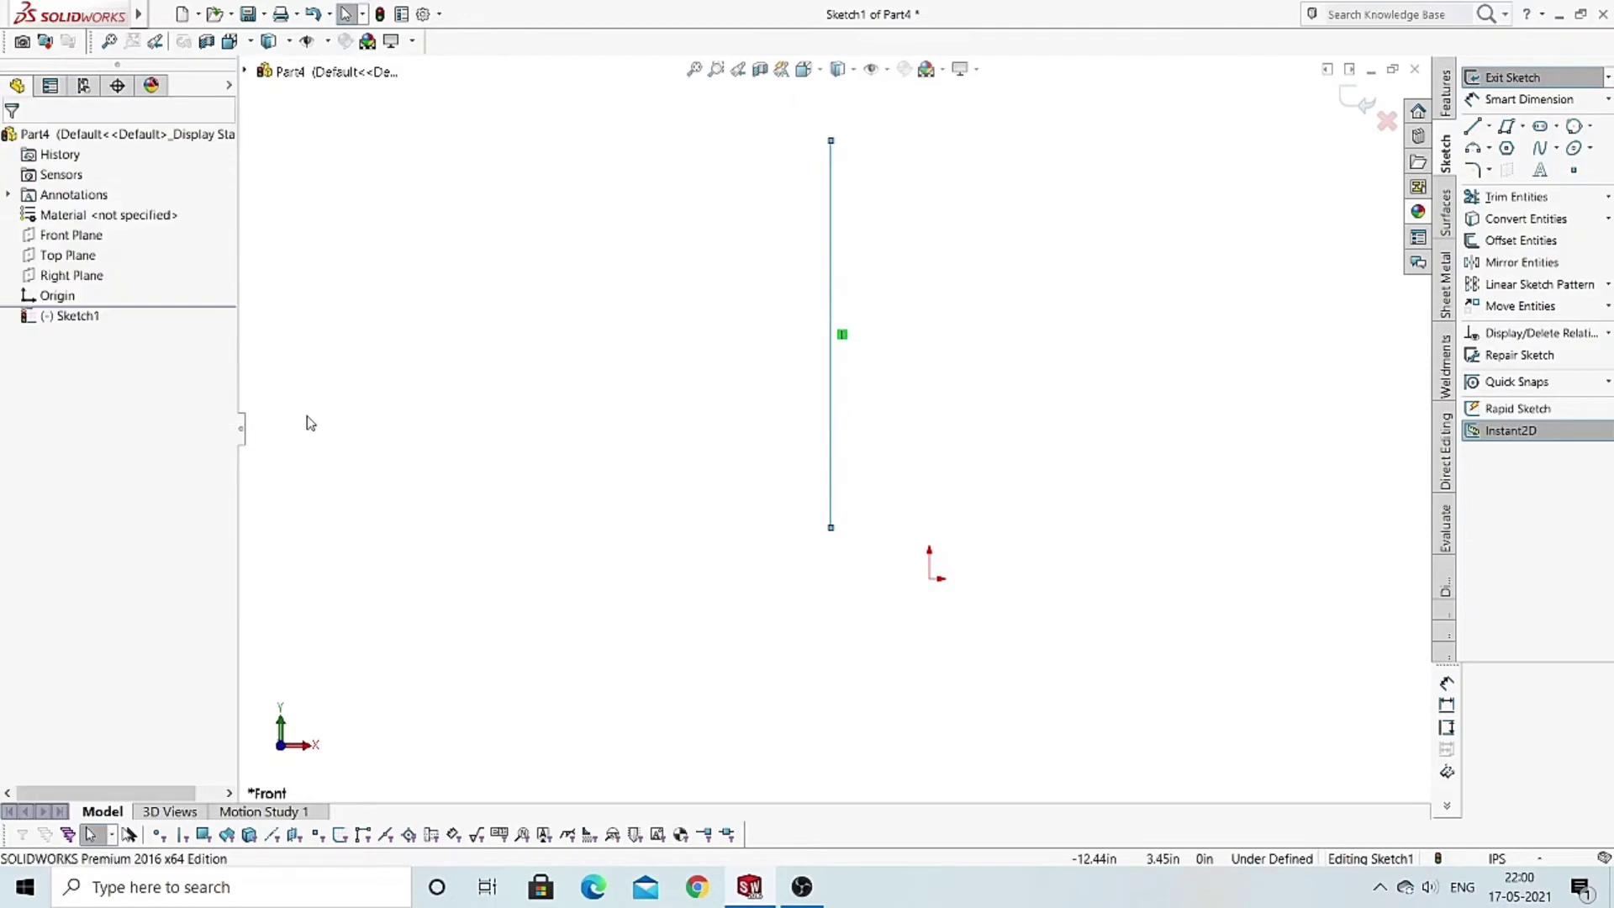
- Add a Fix relation to the vertical line and verify it can no longer be dragged
left_click(829, 414)
left_click(21, 402)
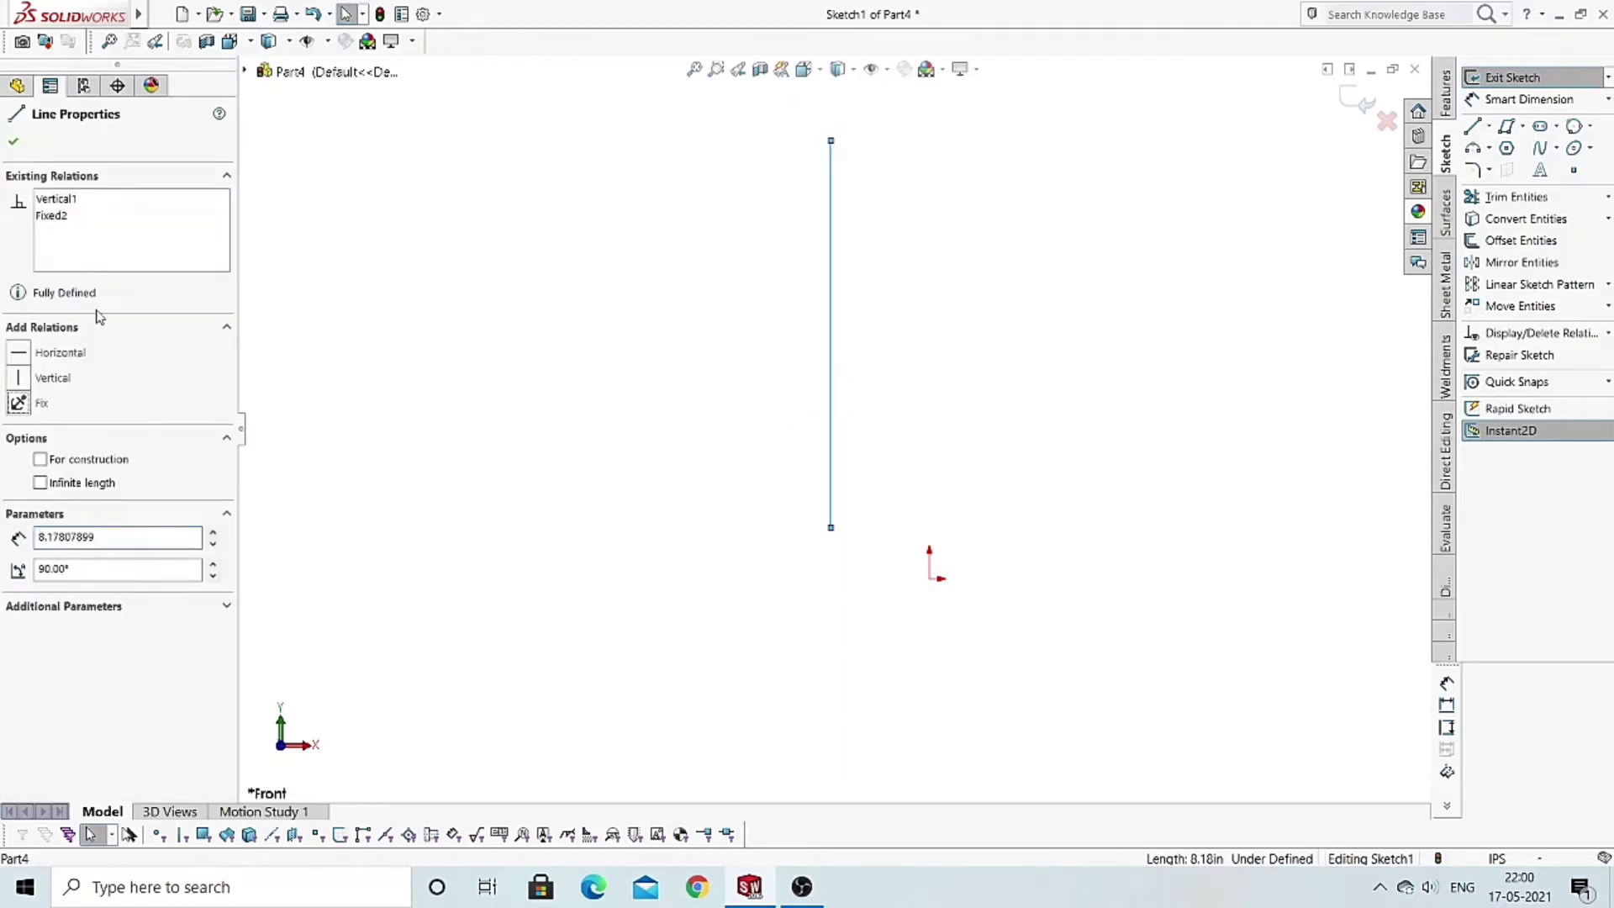
left_click(12, 145)
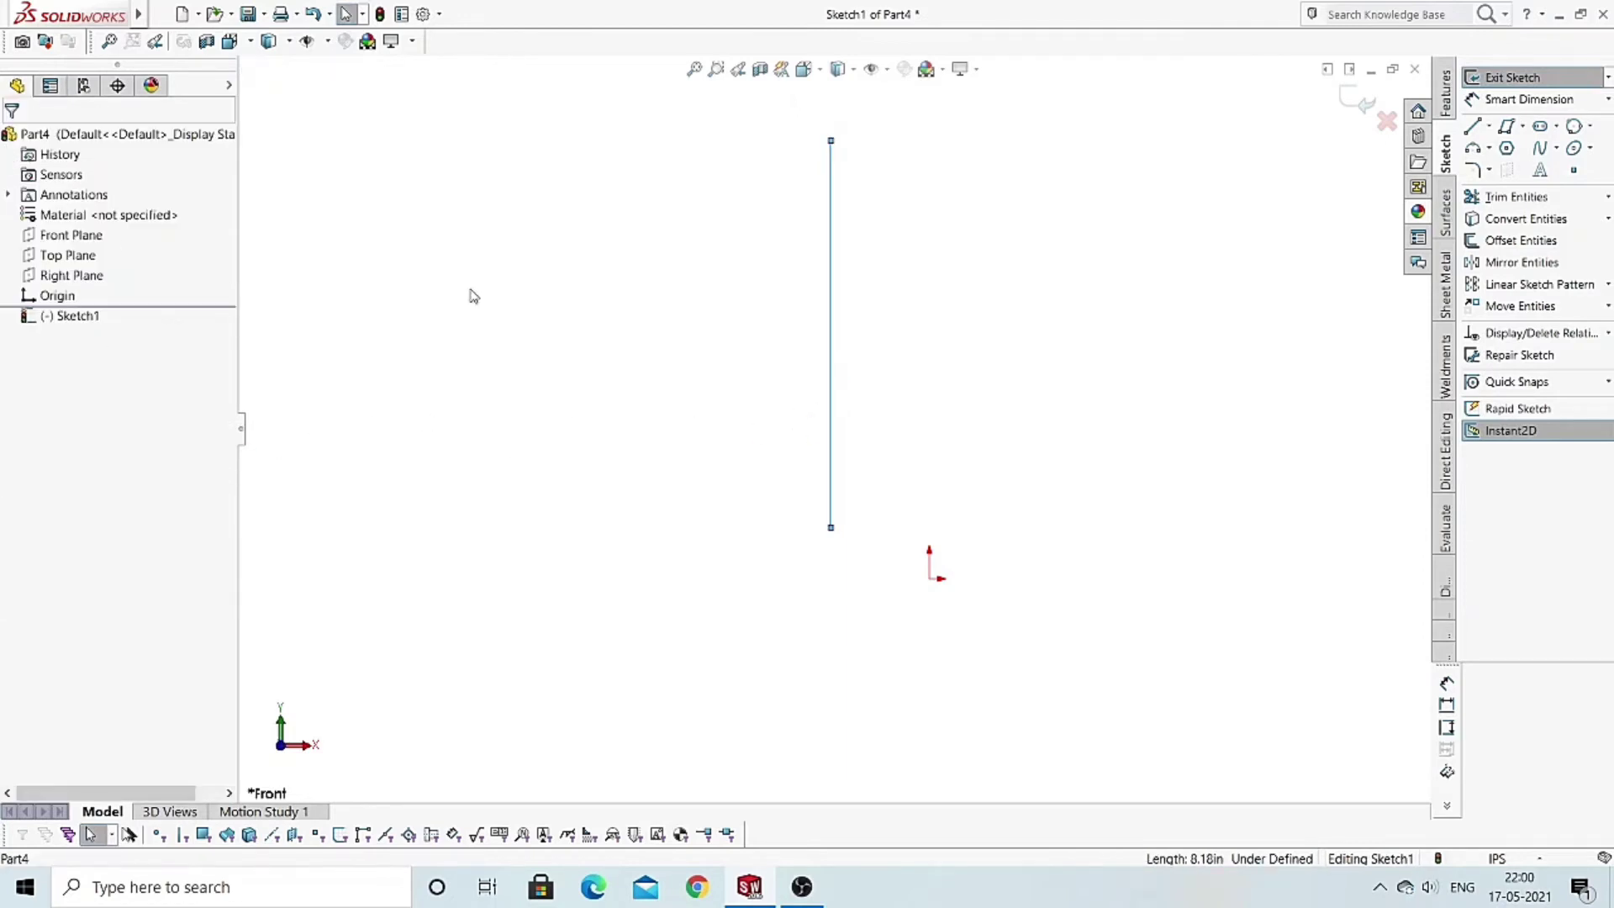
left_click(831, 414)
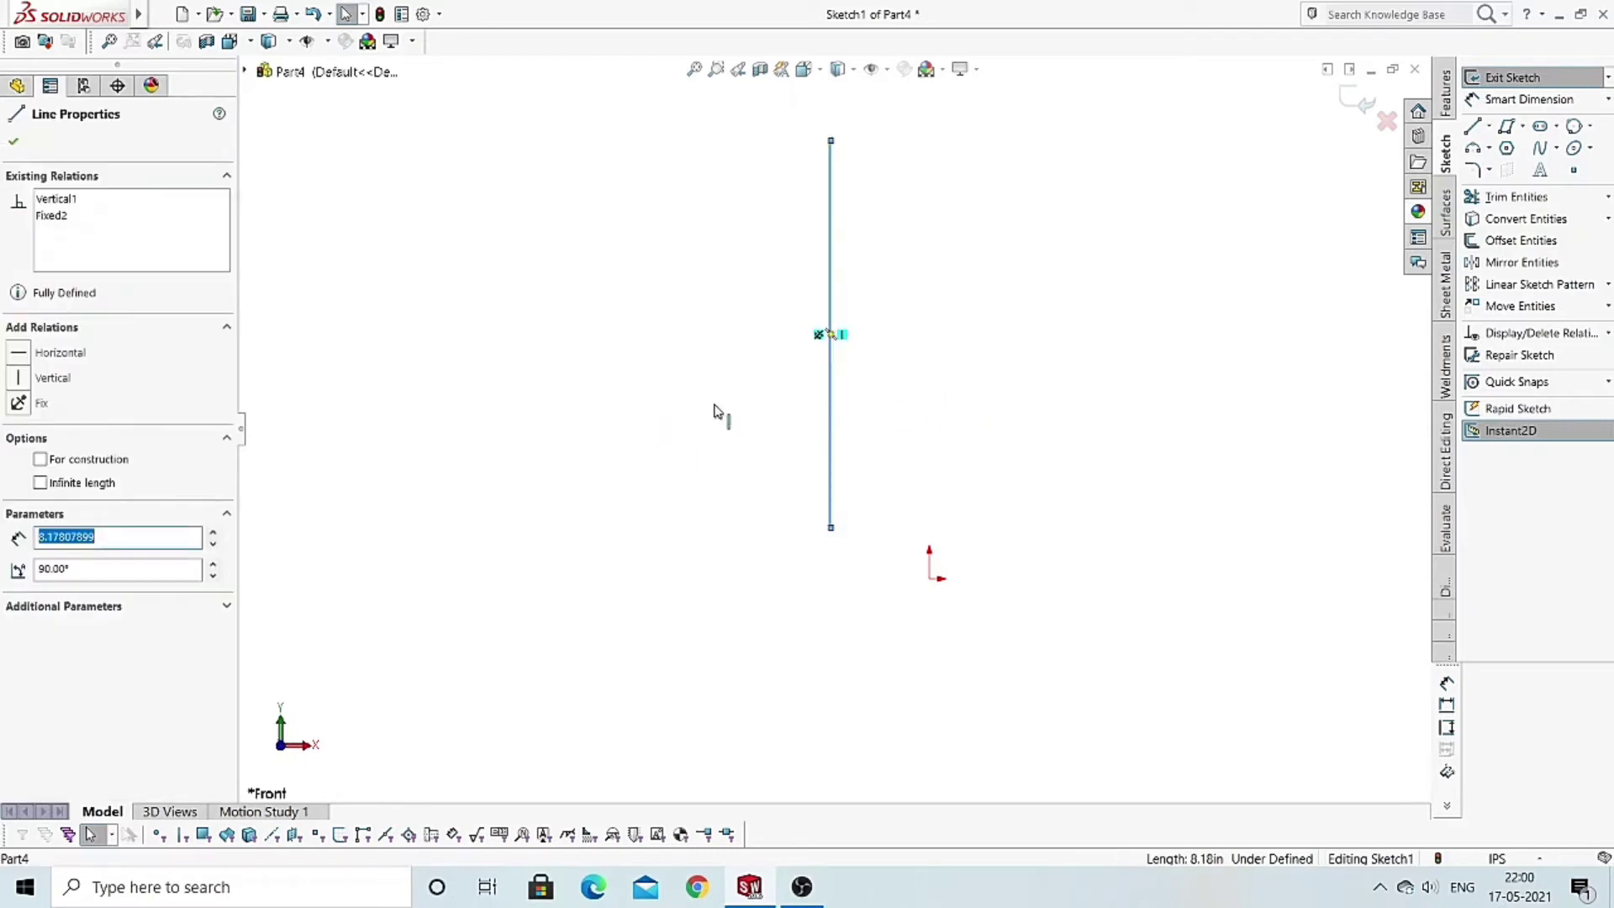
left_click_drag(832, 423, 991, 419)
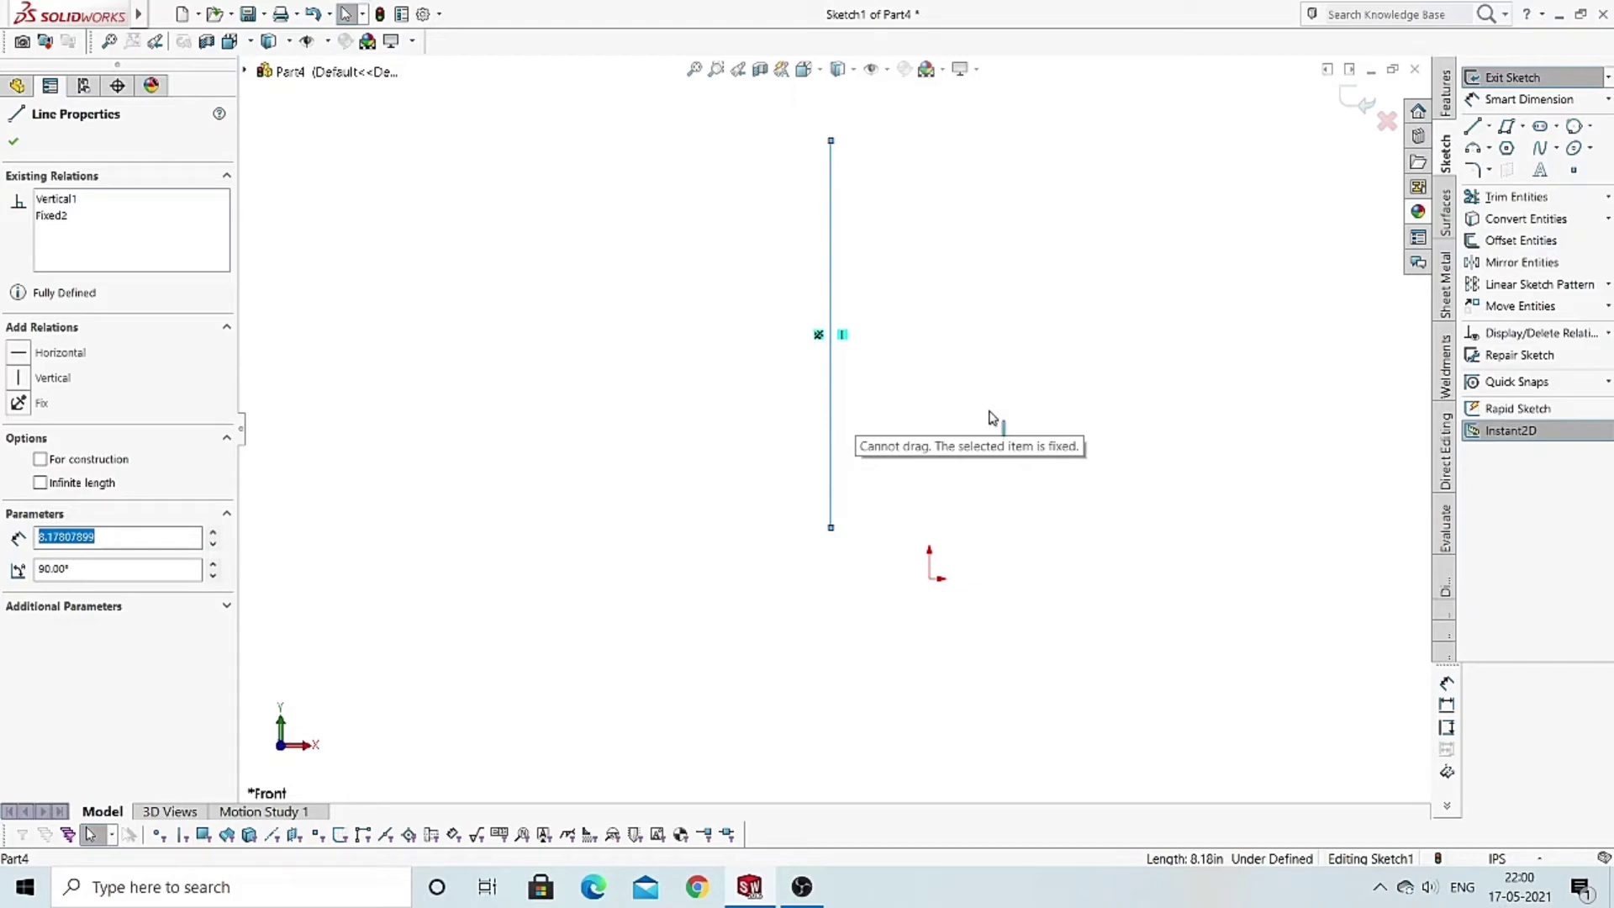
- Delete all the vertical line's relations and toggle For construction on then off
right_click(44, 220)
left_click(84, 225)
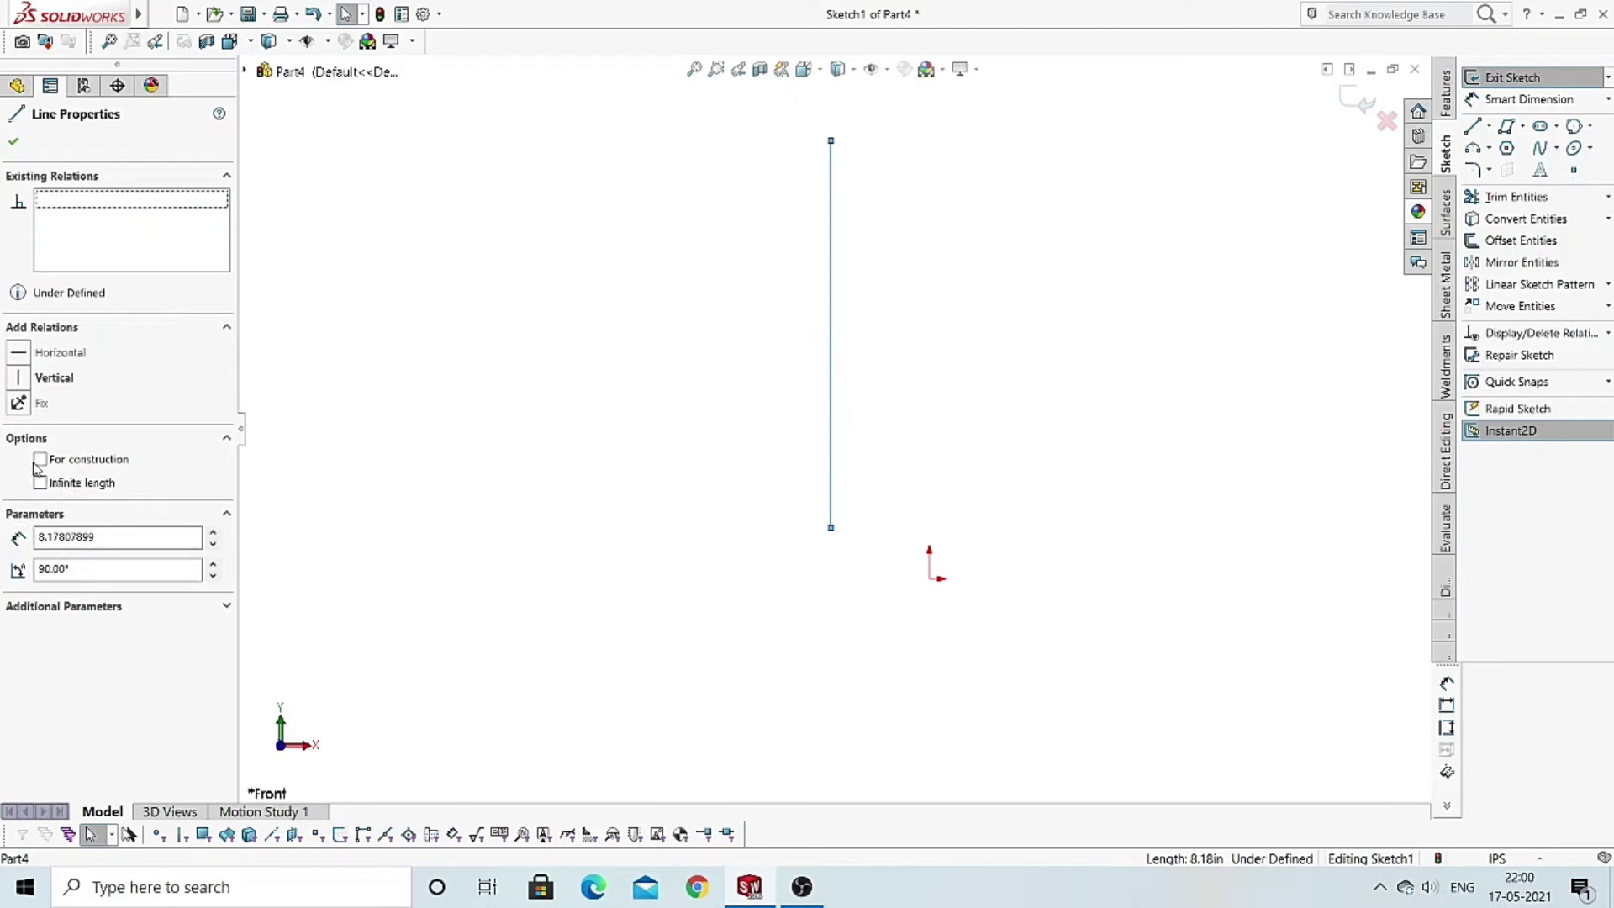
left_click(40, 459)
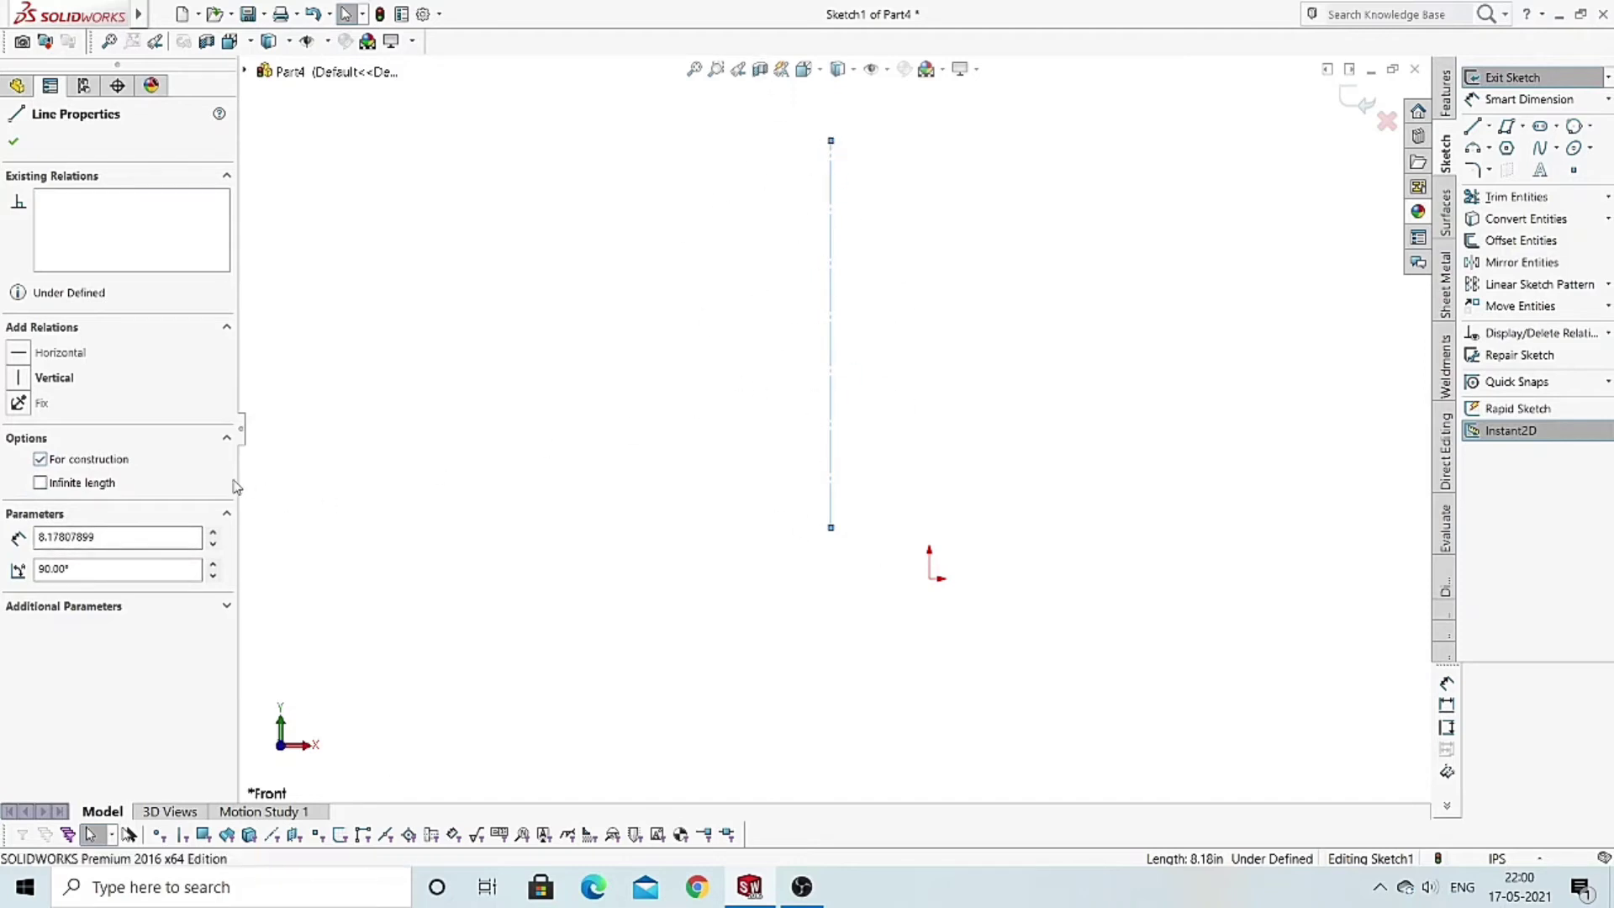
left_click(40, 460)
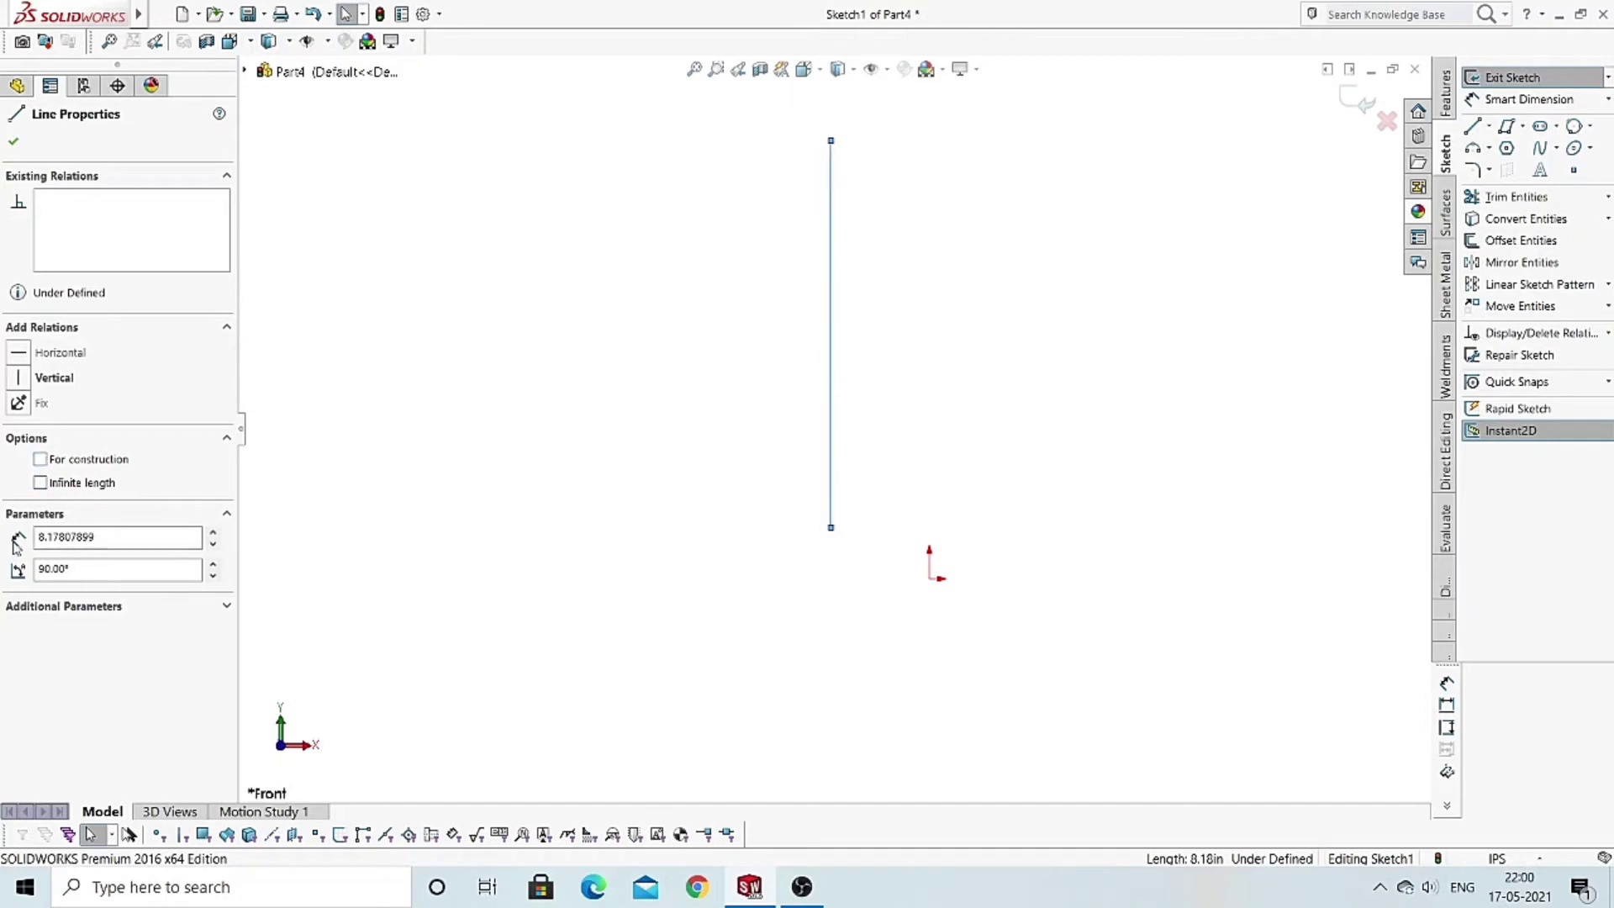
- Toggle Infinite length on then off, leaving a finite line, and close its properties
left_click(40, 483)
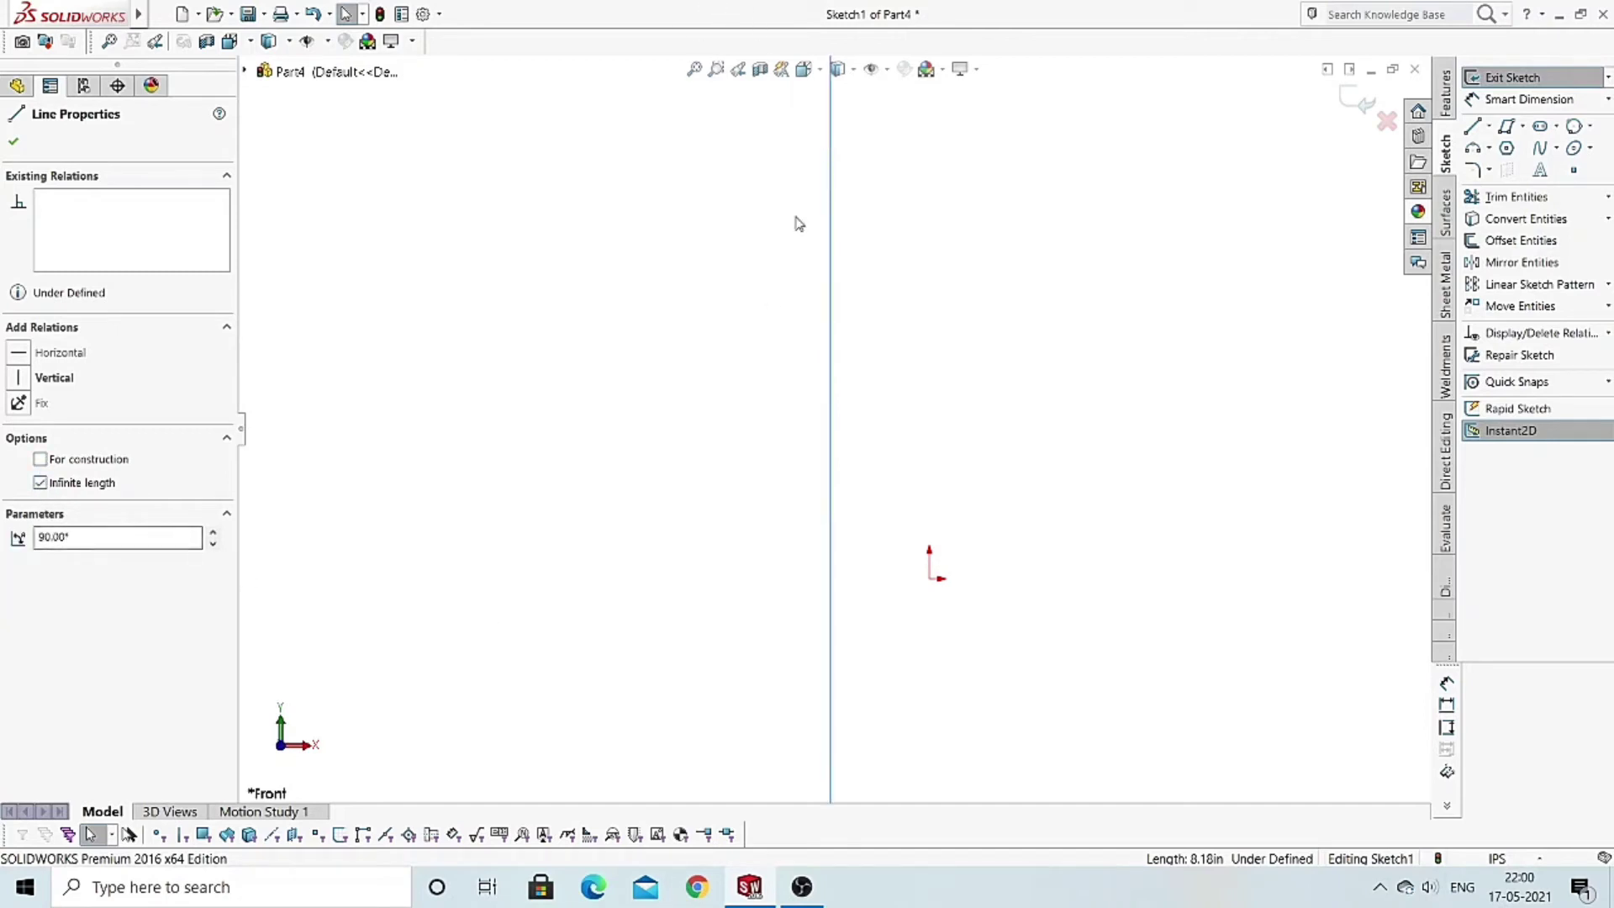
left_click(41, 483)
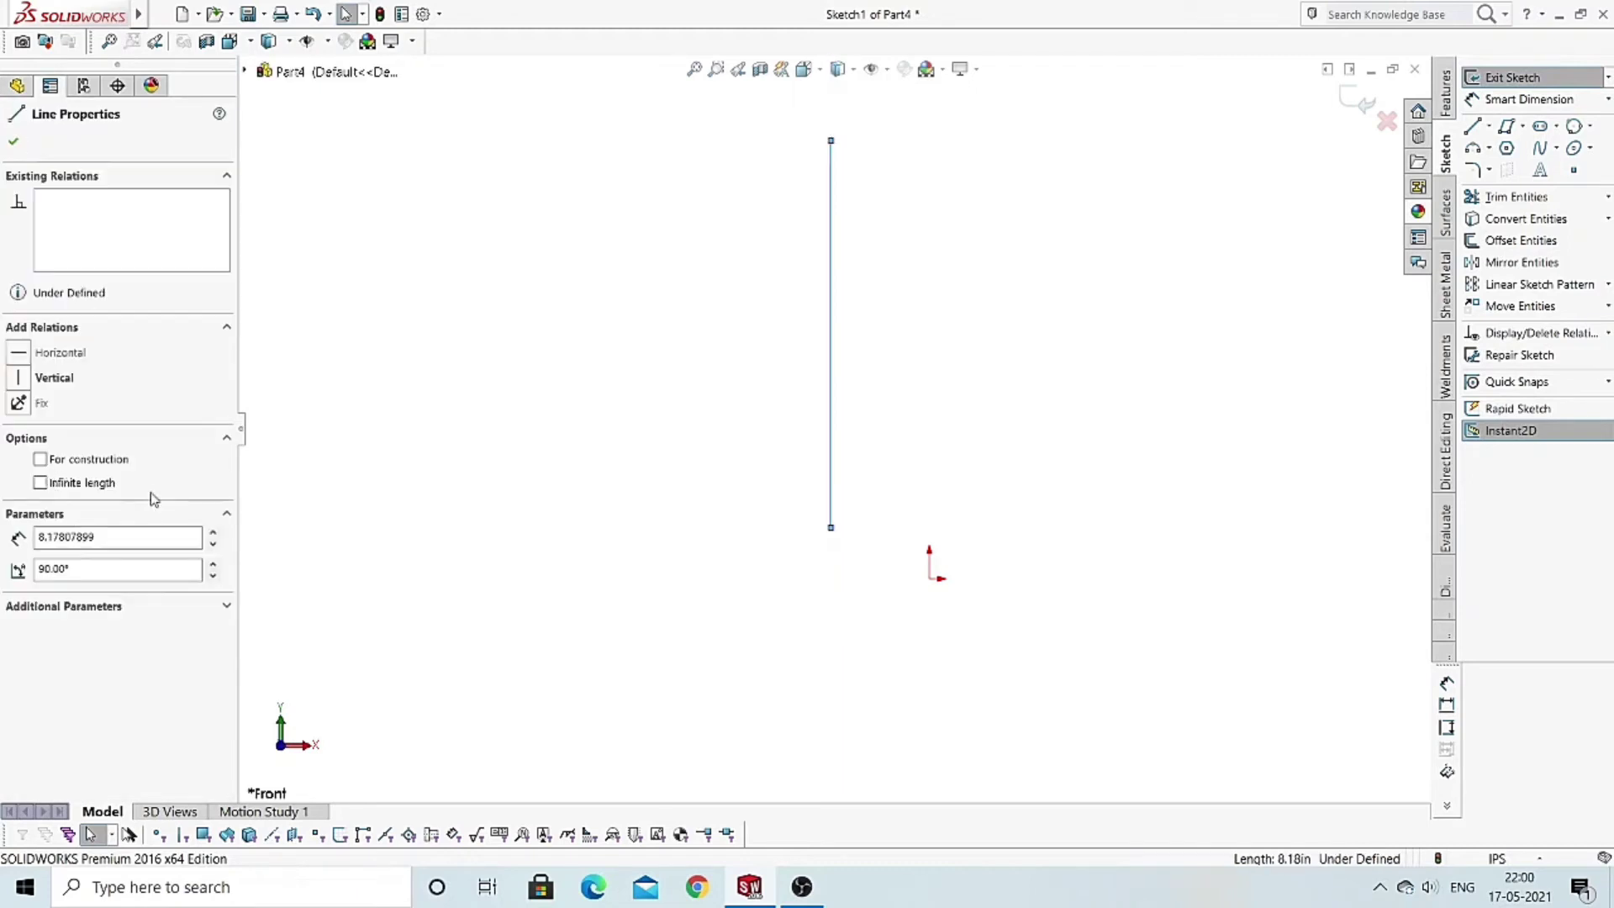
left_click(14, 141)
left_click(941, 310)
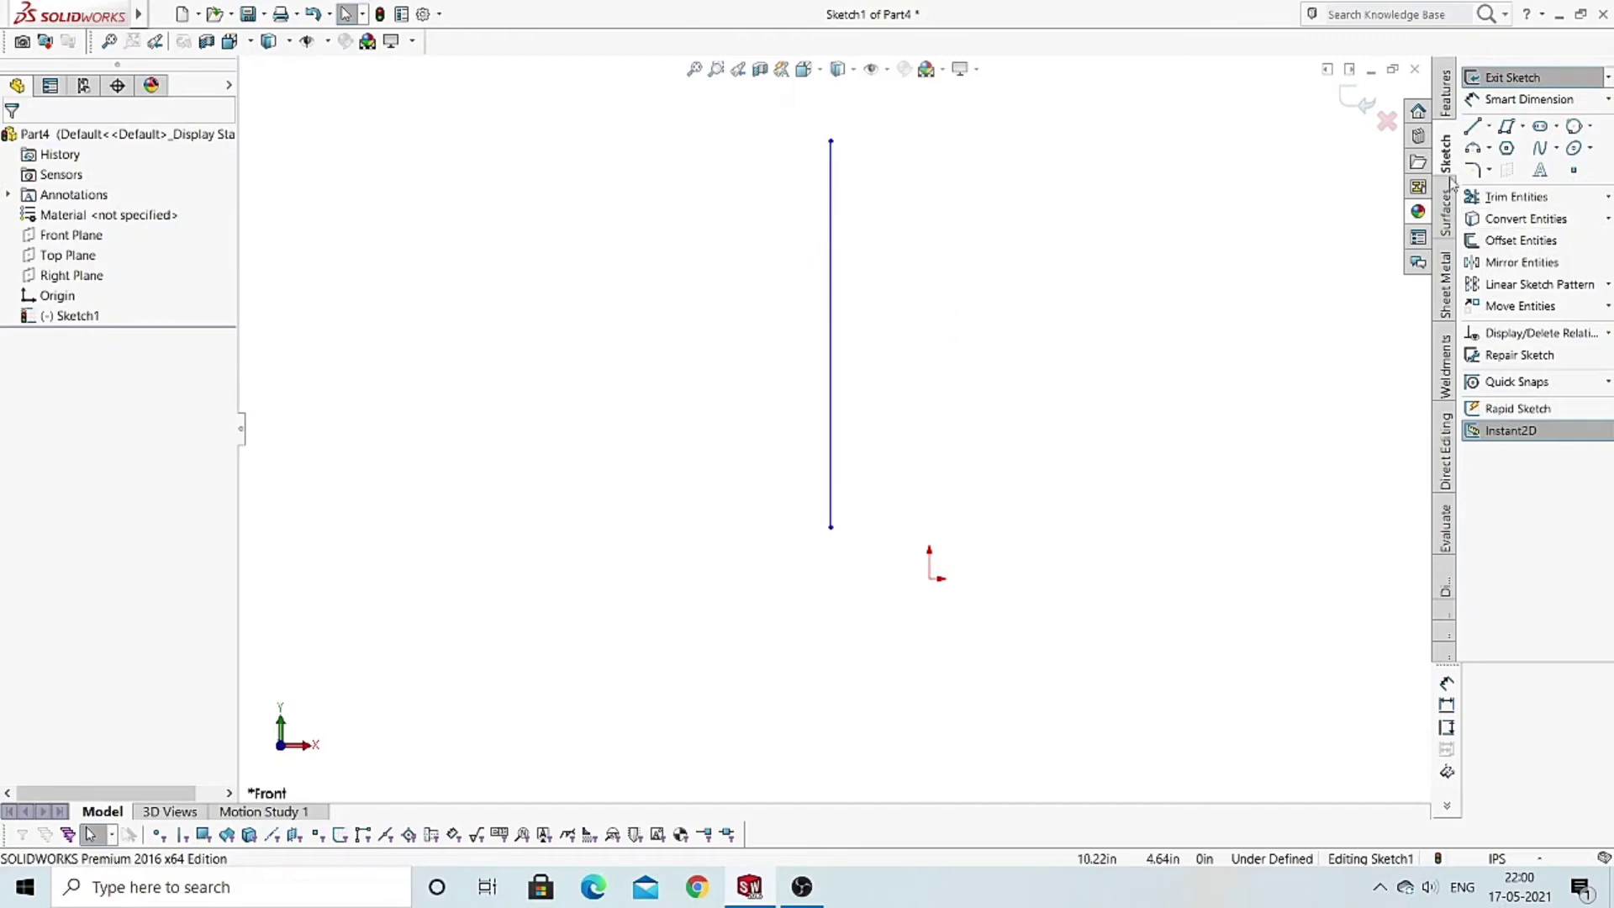
- Dimension the vertical line's length as 10, placing the dimension to its right
left_click(1503, 105)
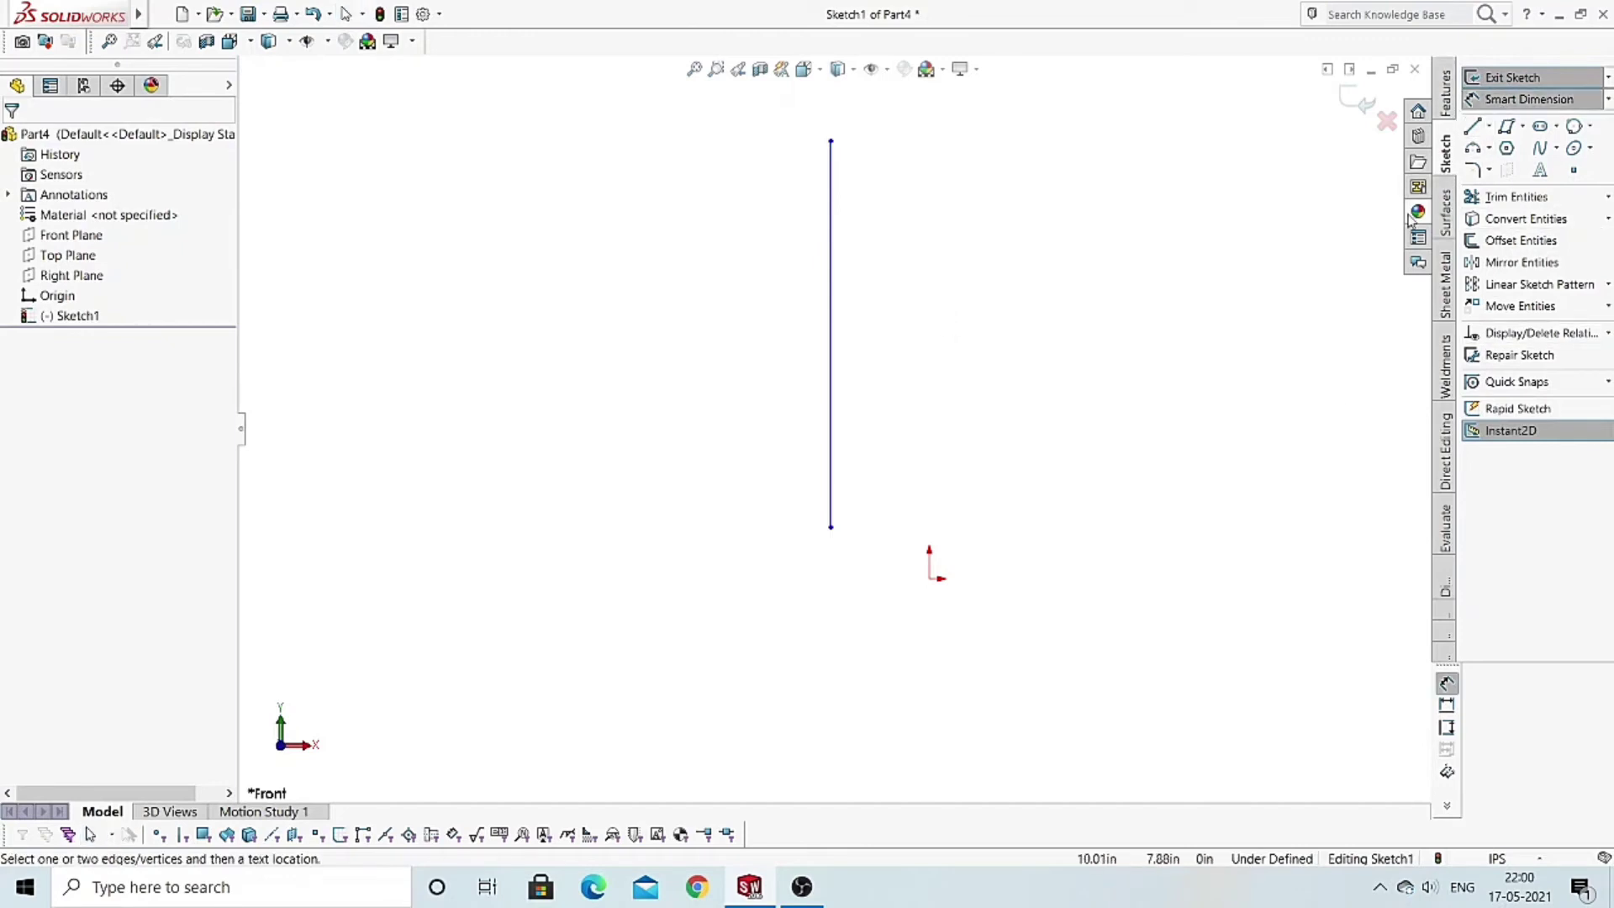
left_click(841, 368)
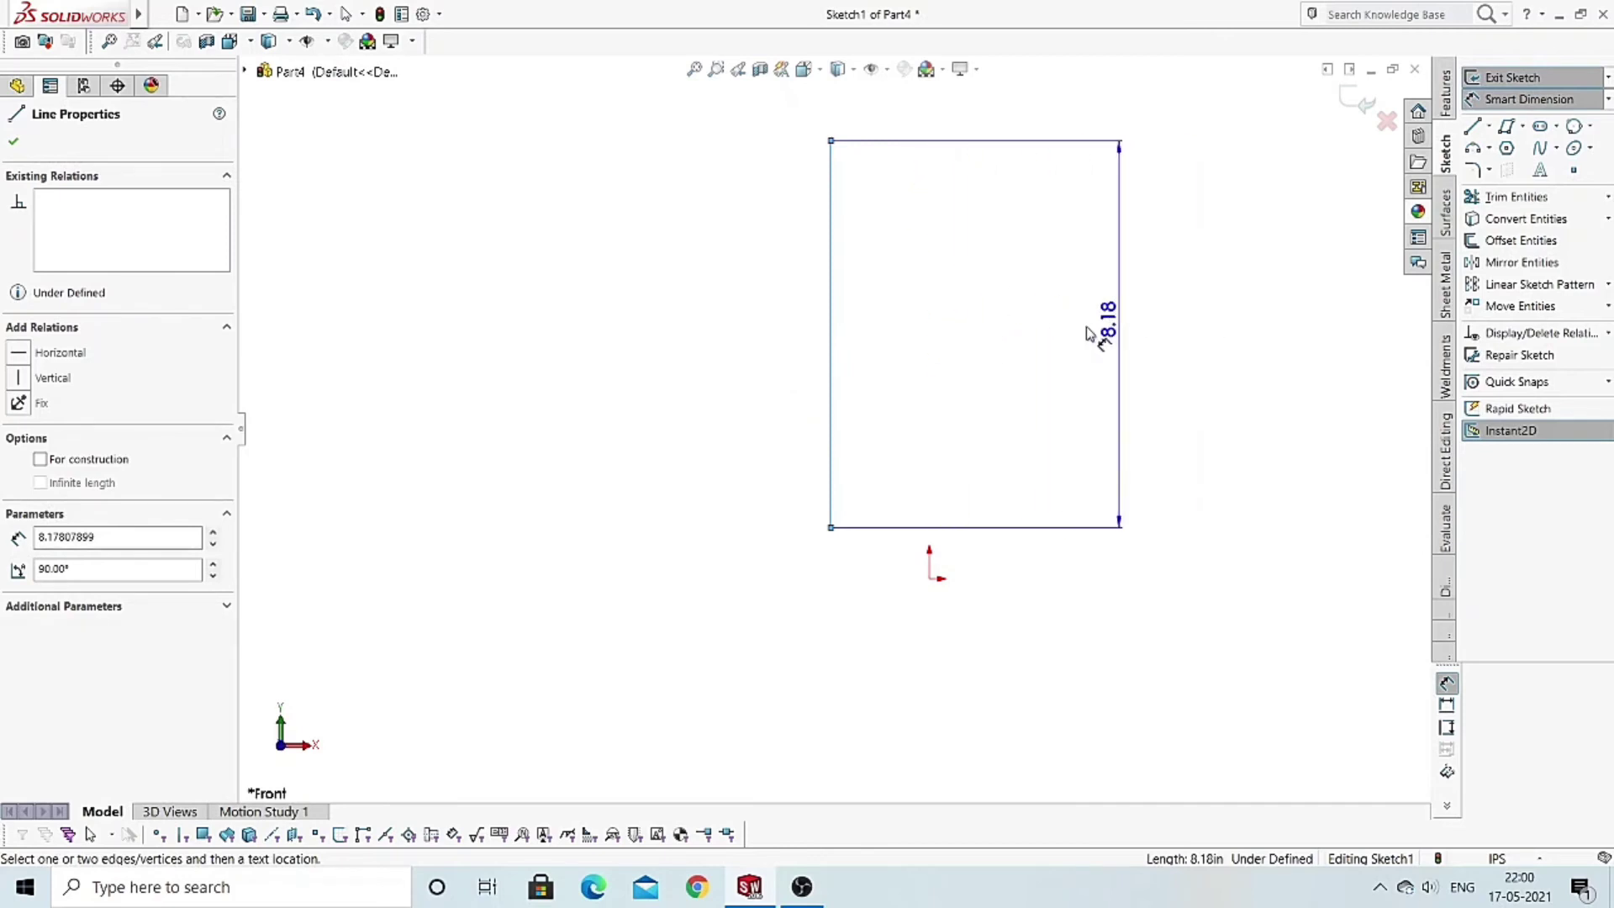
left_click(1145, 318)
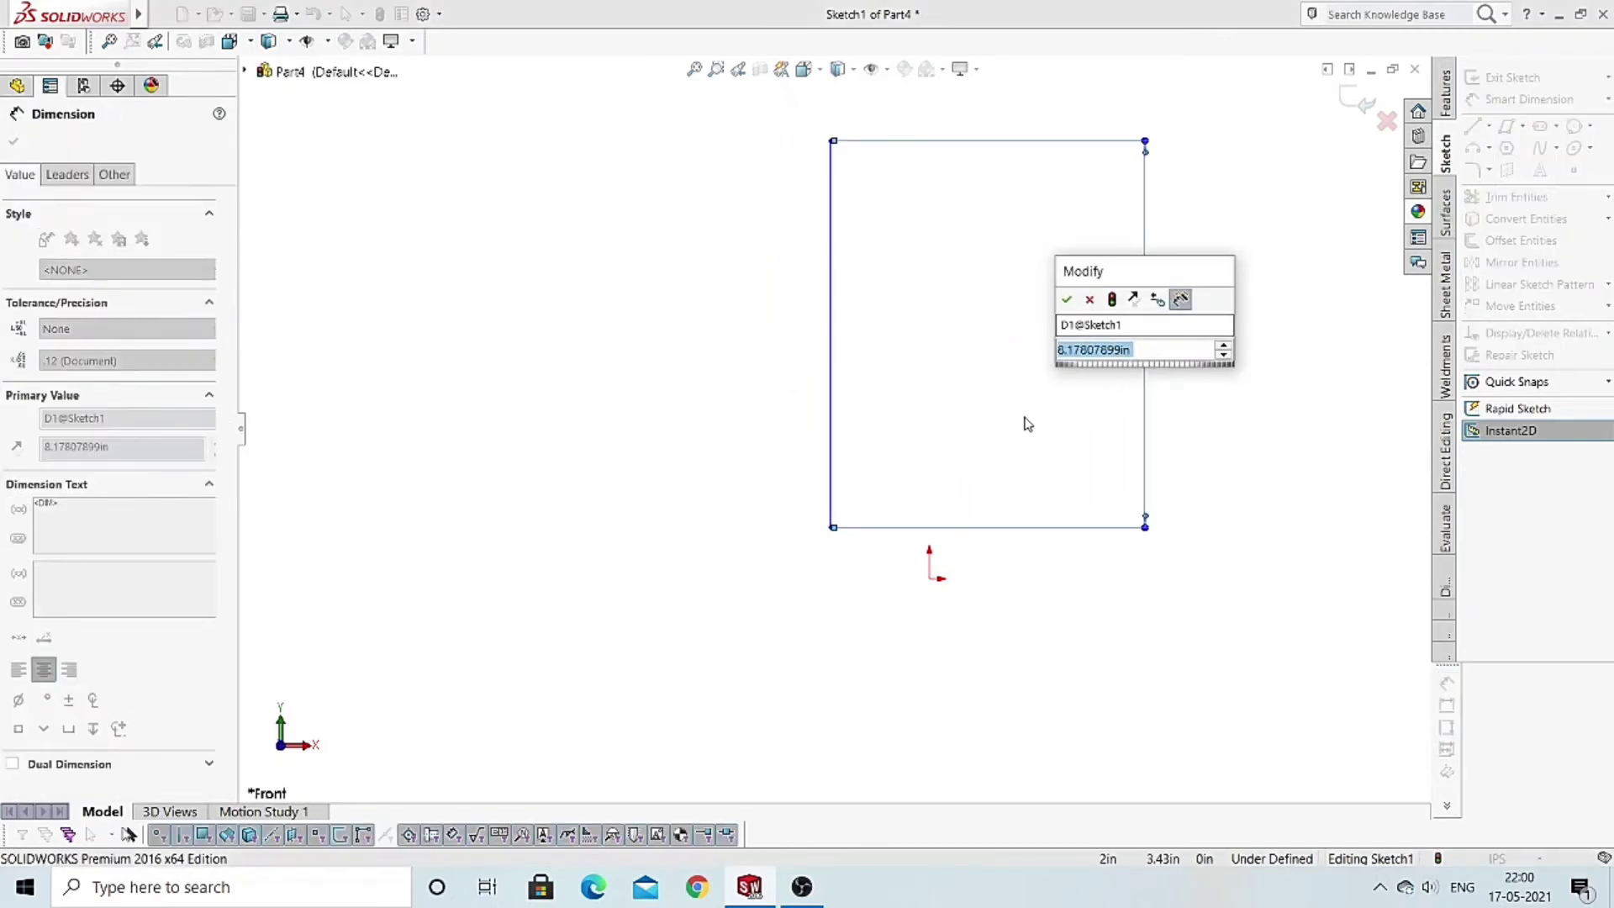
type("10")
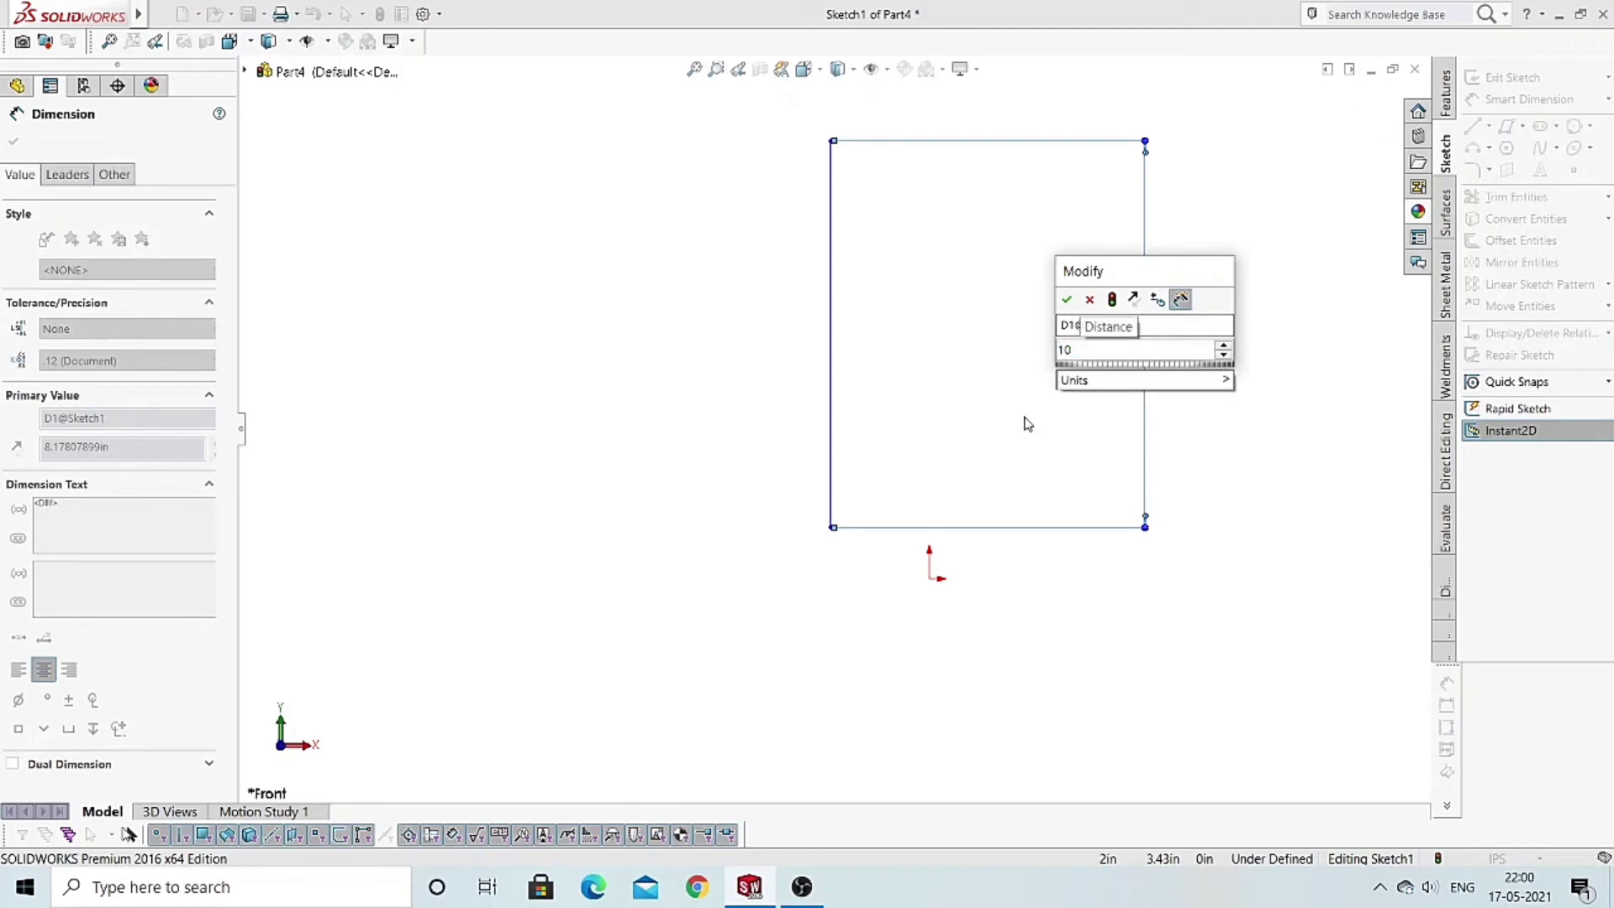
key("Return")
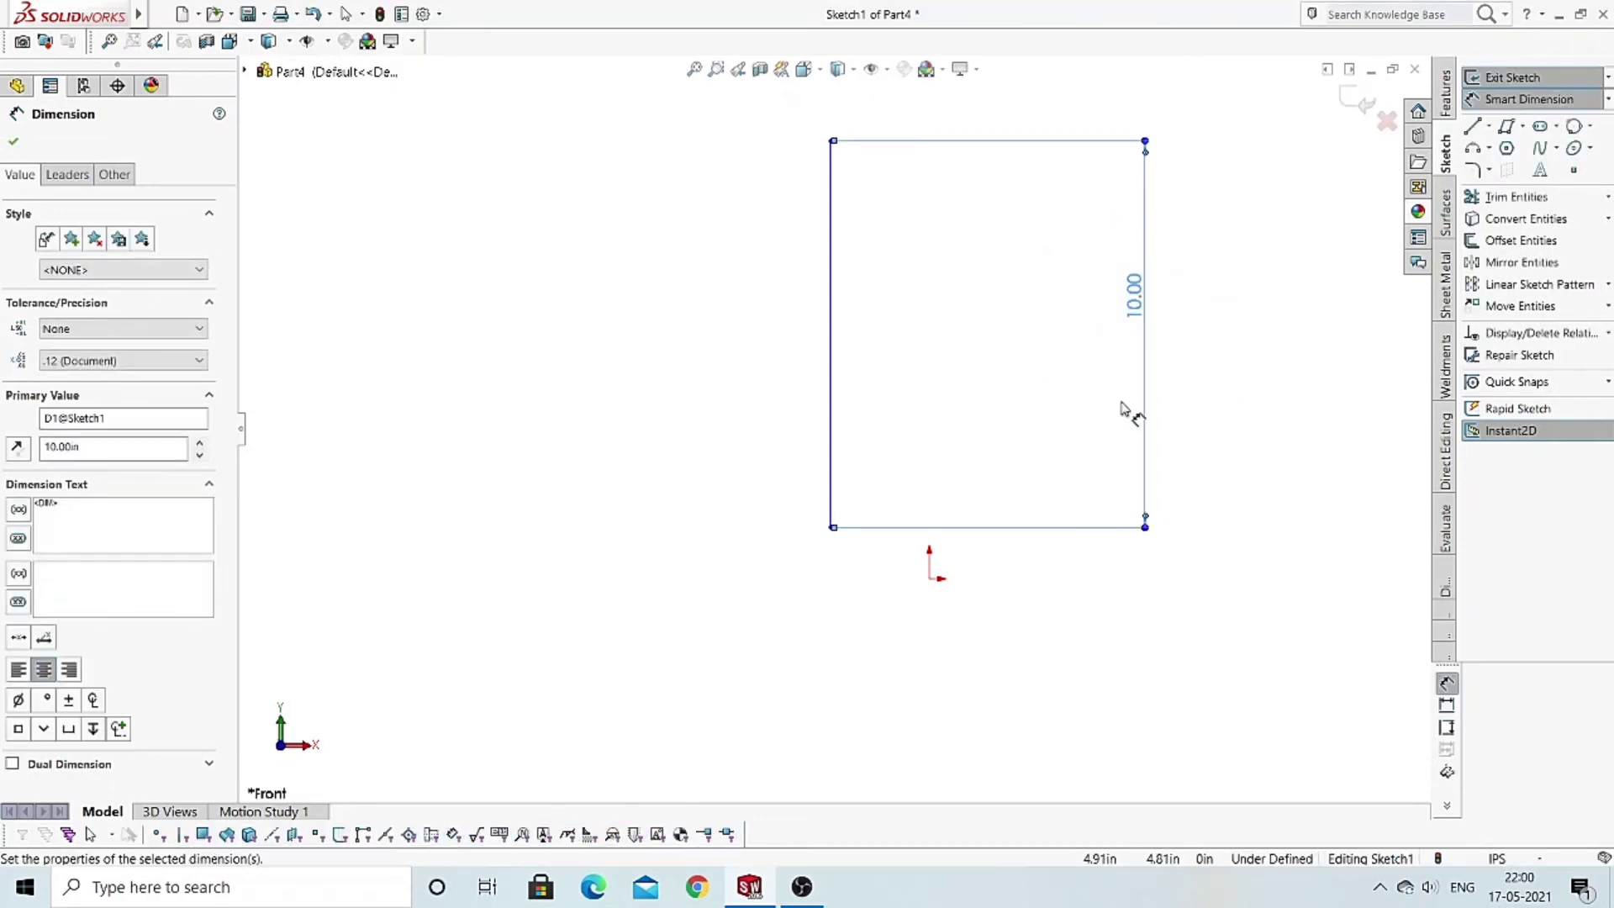
left_click(12, 144)
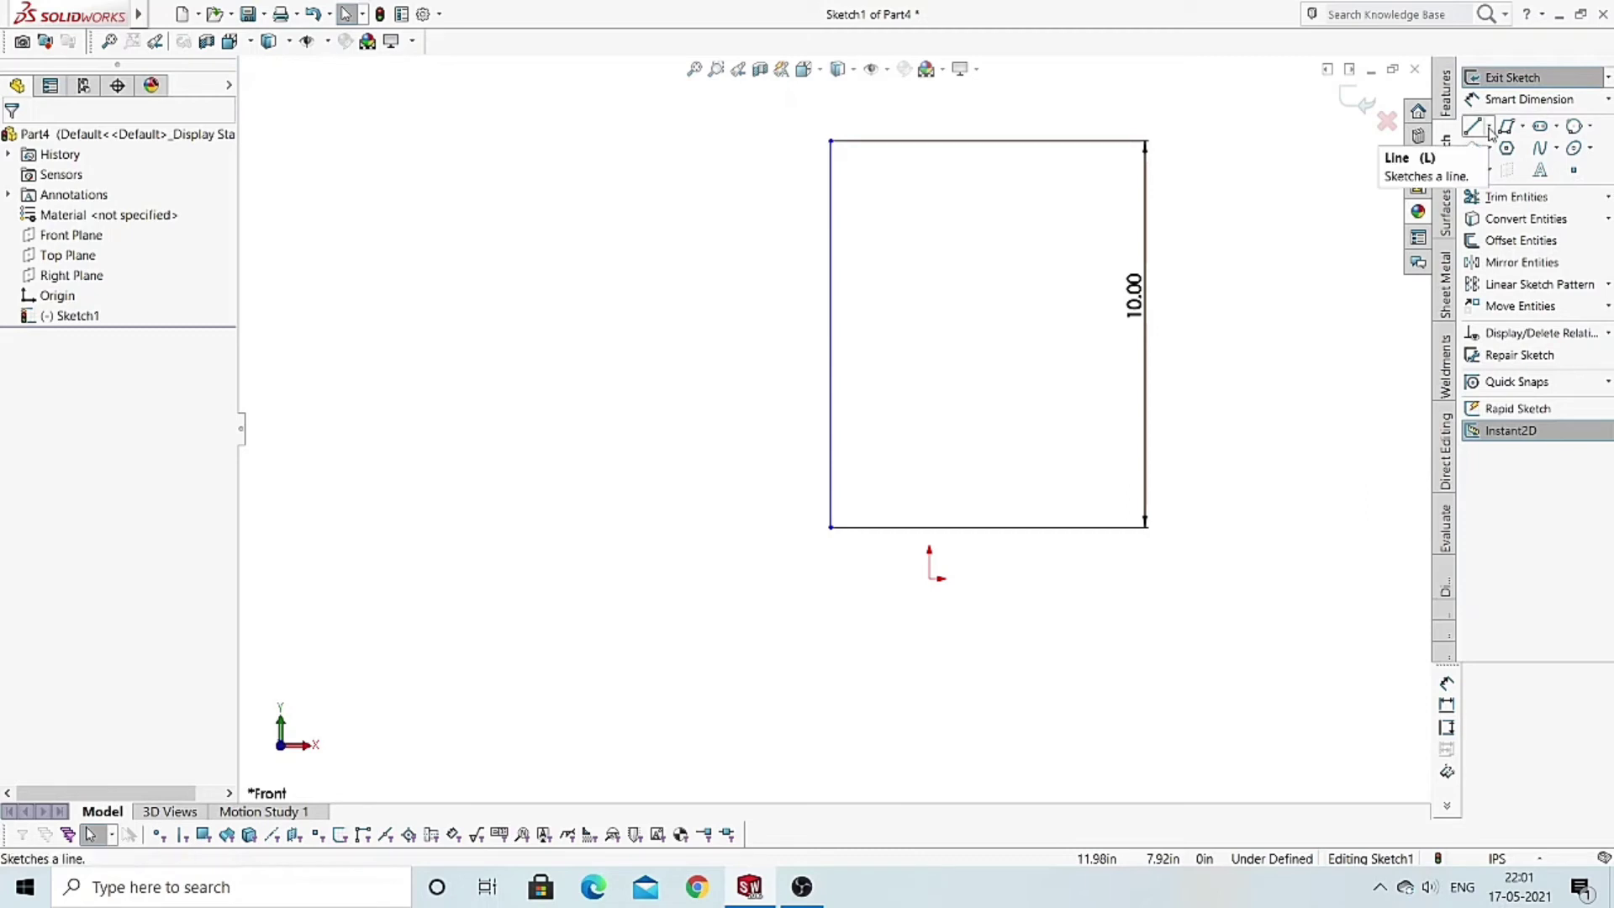
- Draw a construction centerline from top to bottom, left of the dimensioned line
left_click(1489, 128)
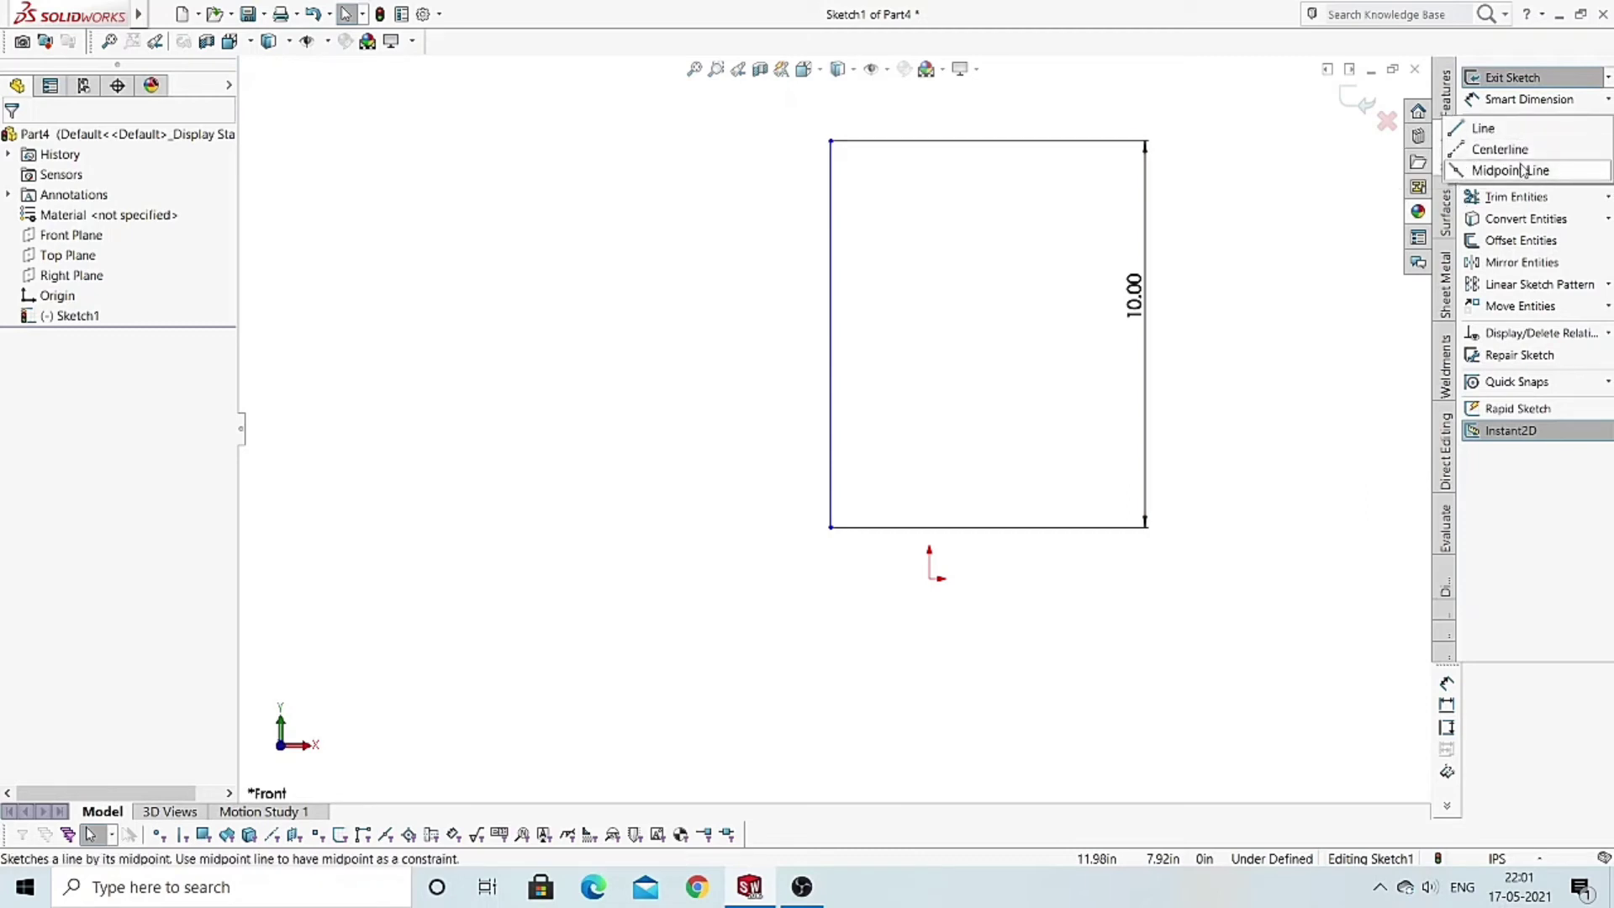
left_click(1476, 151)
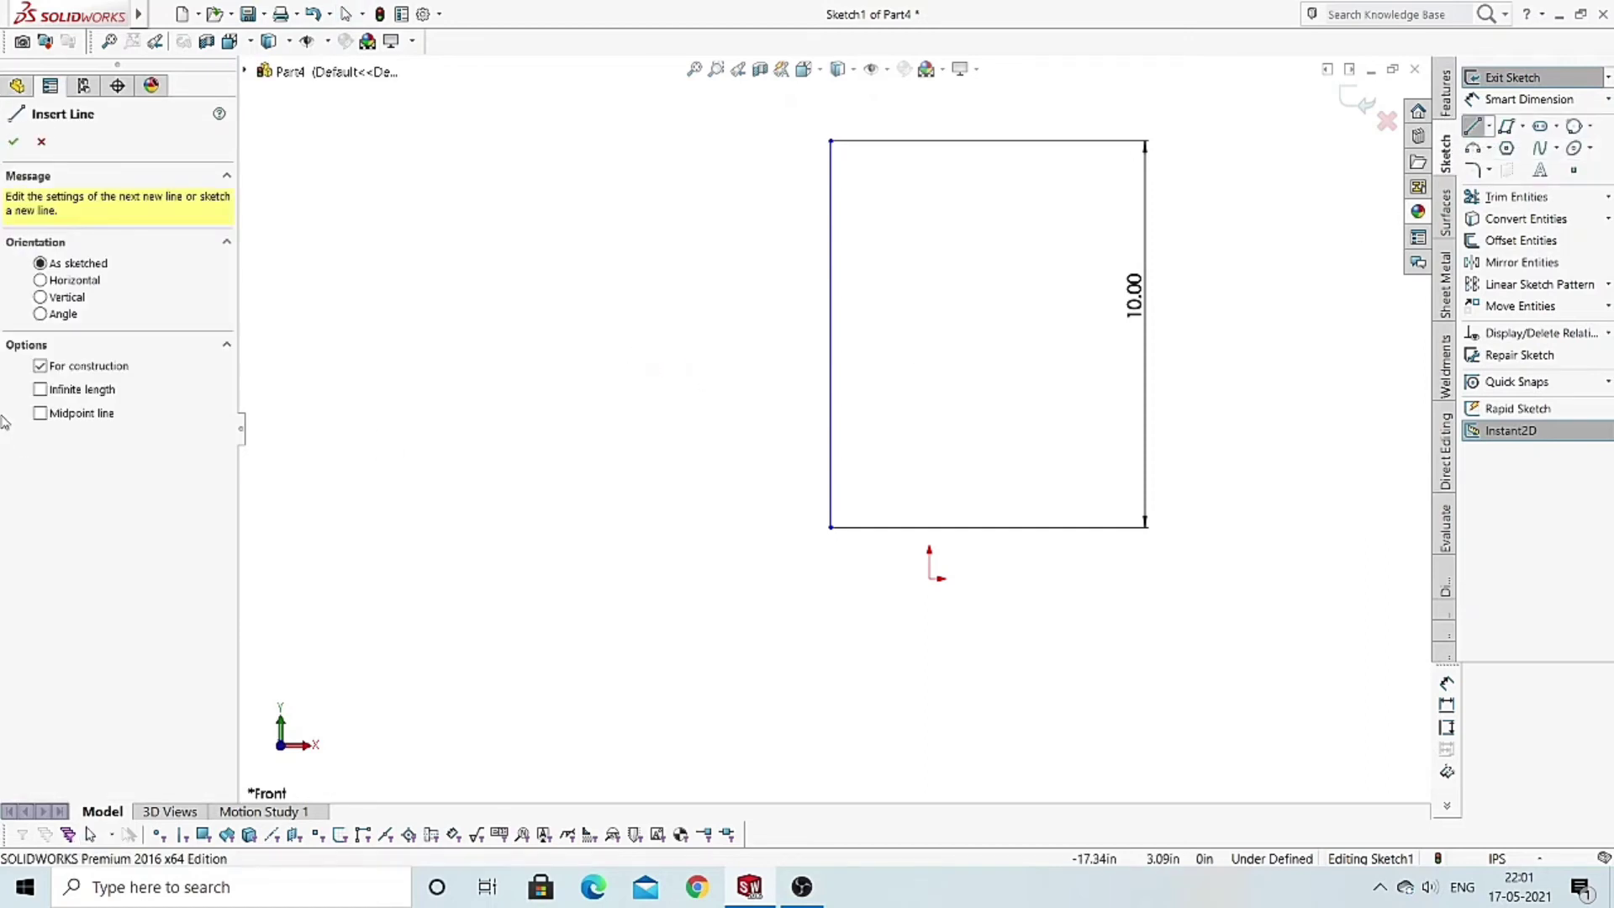
left_click(468, 242)
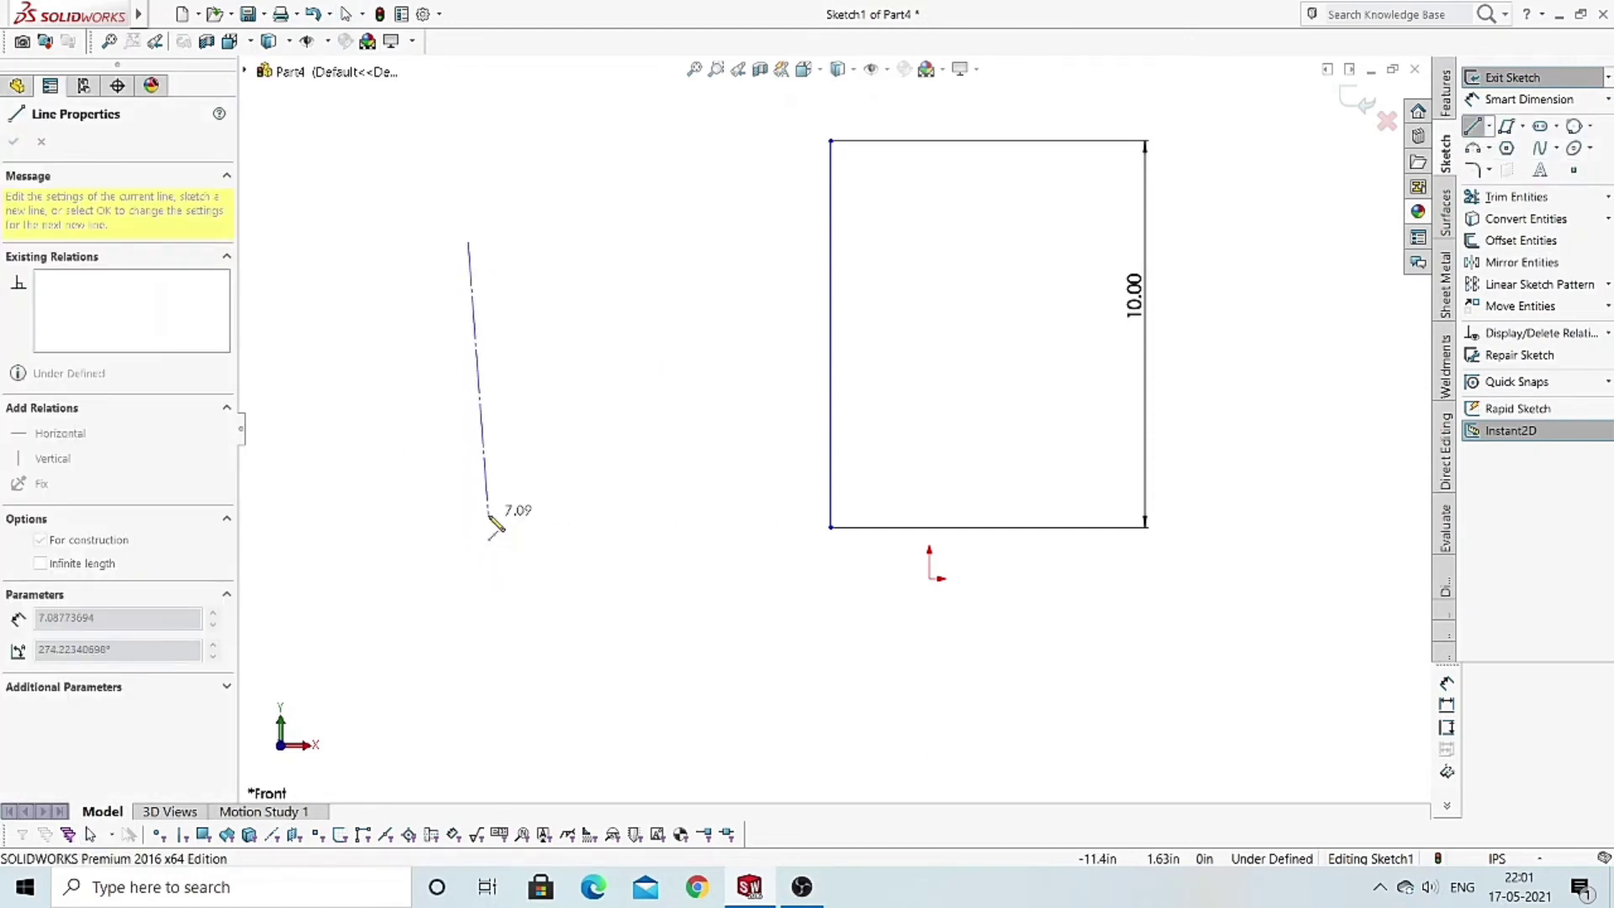
left_click(476, 526)
right_click(619, 357)
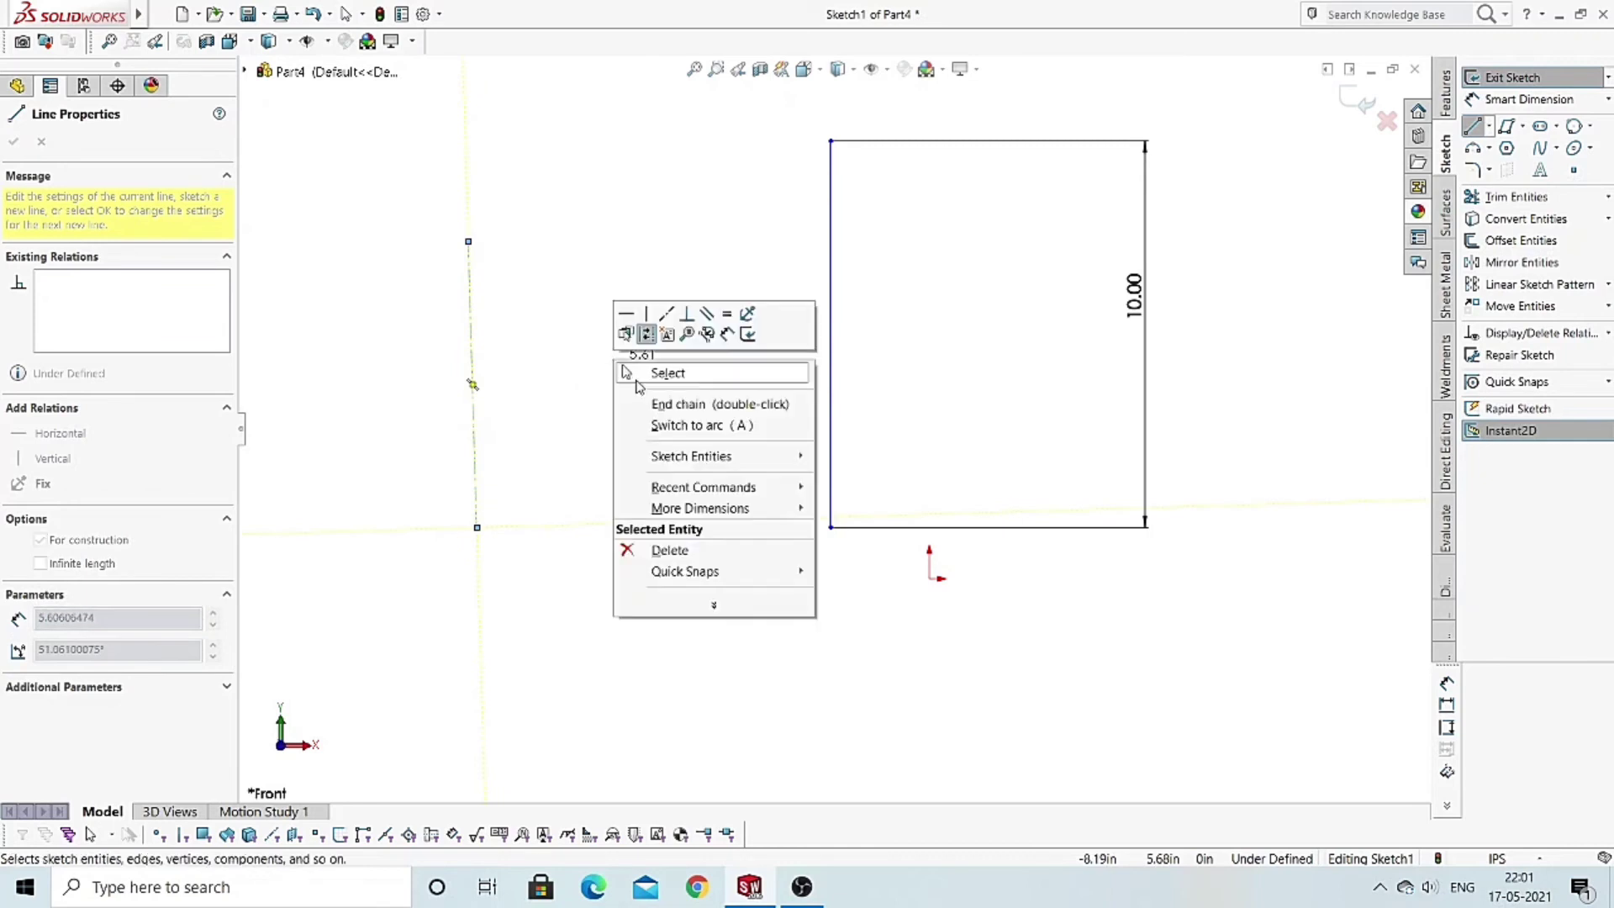
left_click(638, 372)
key("Escape")
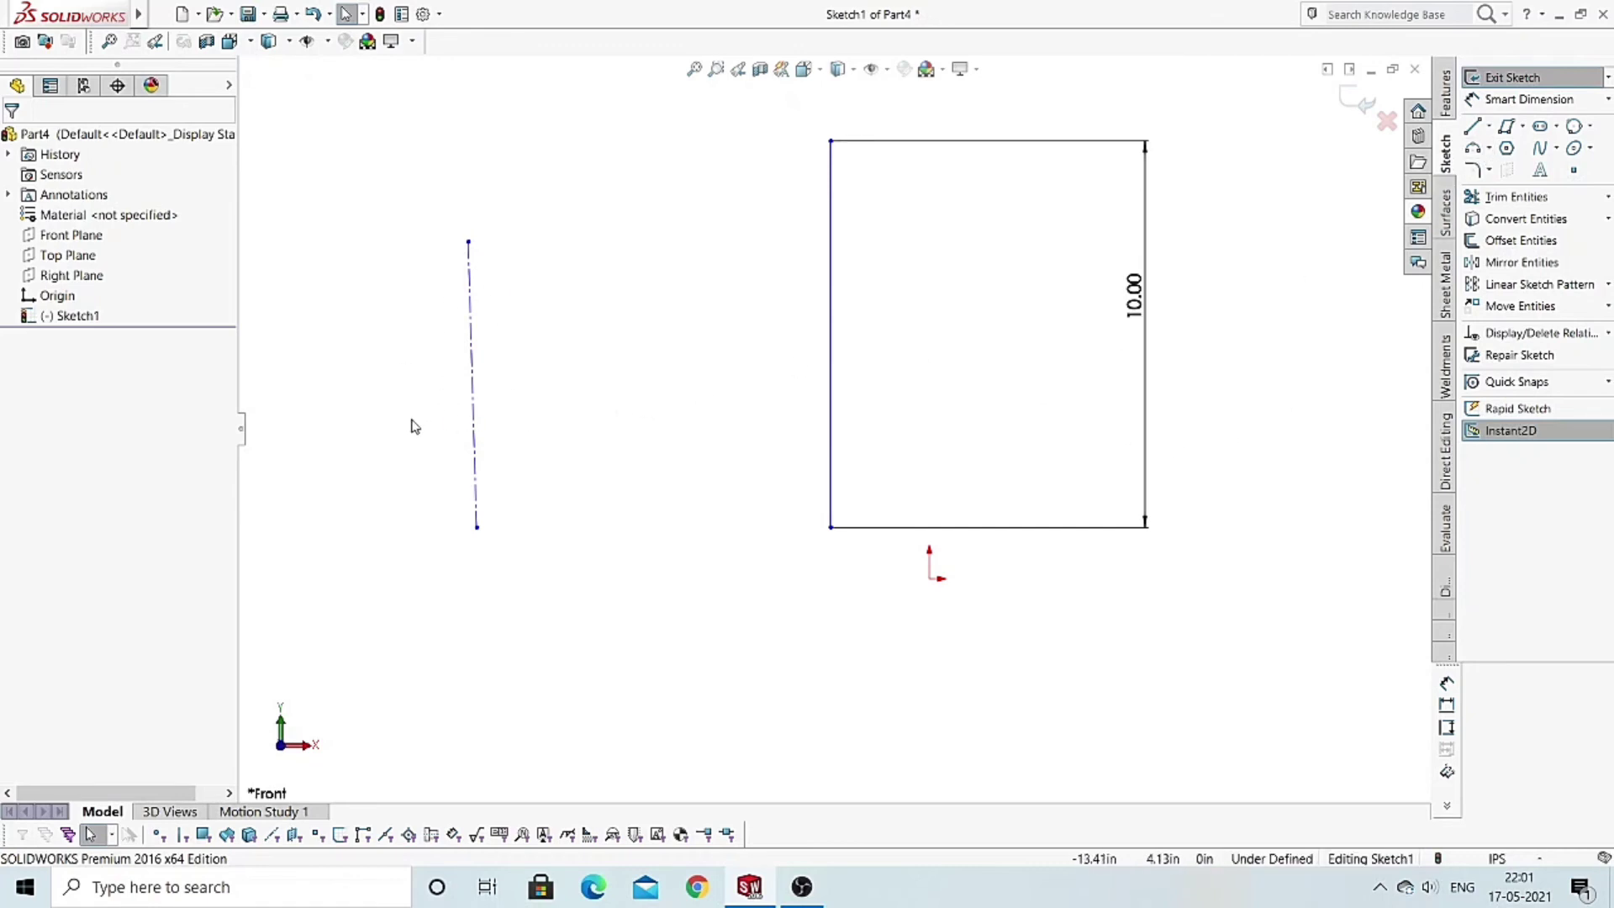
left_click(1490, 128)
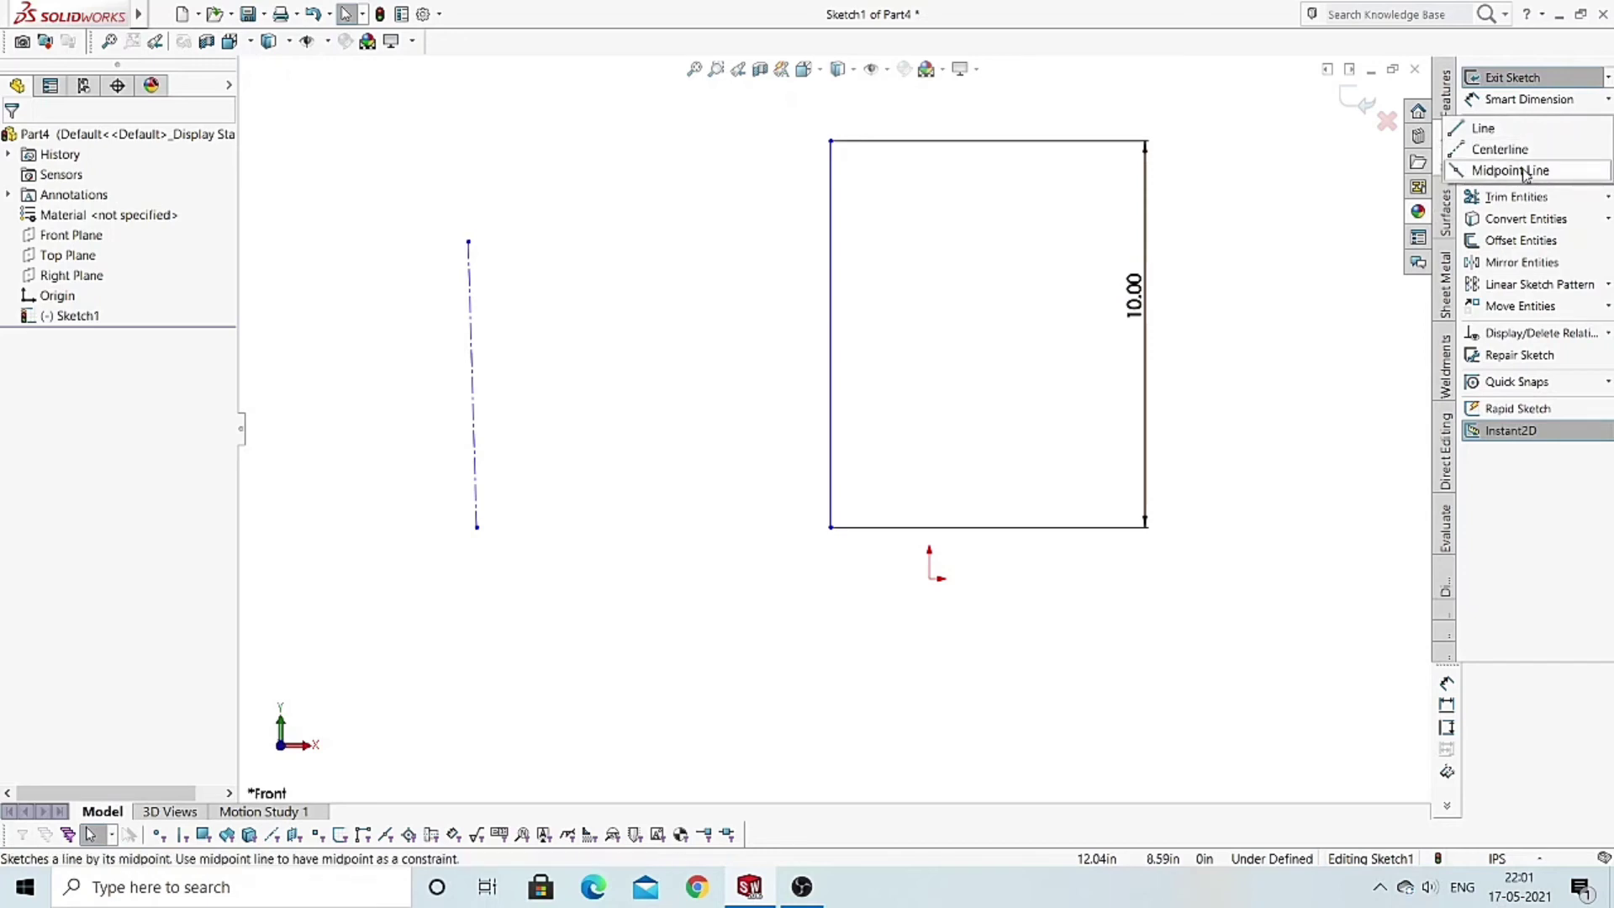
- Draw a vertical midpoint line between the centerline and the dimensioned line
left_click(1526, 172)
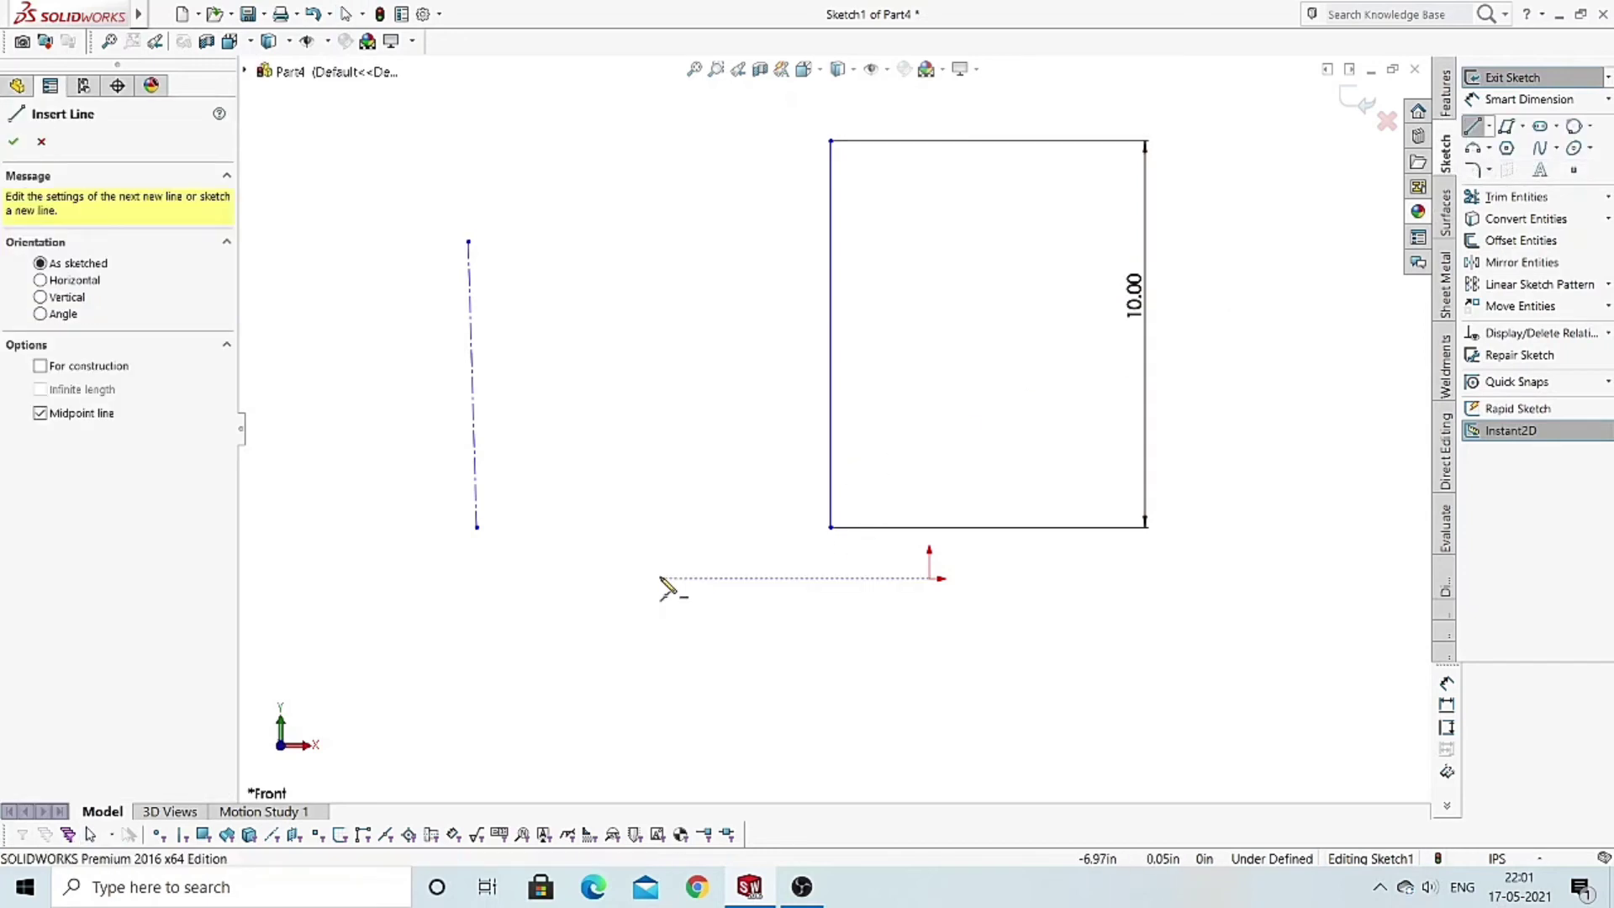
left_click(622, 472)
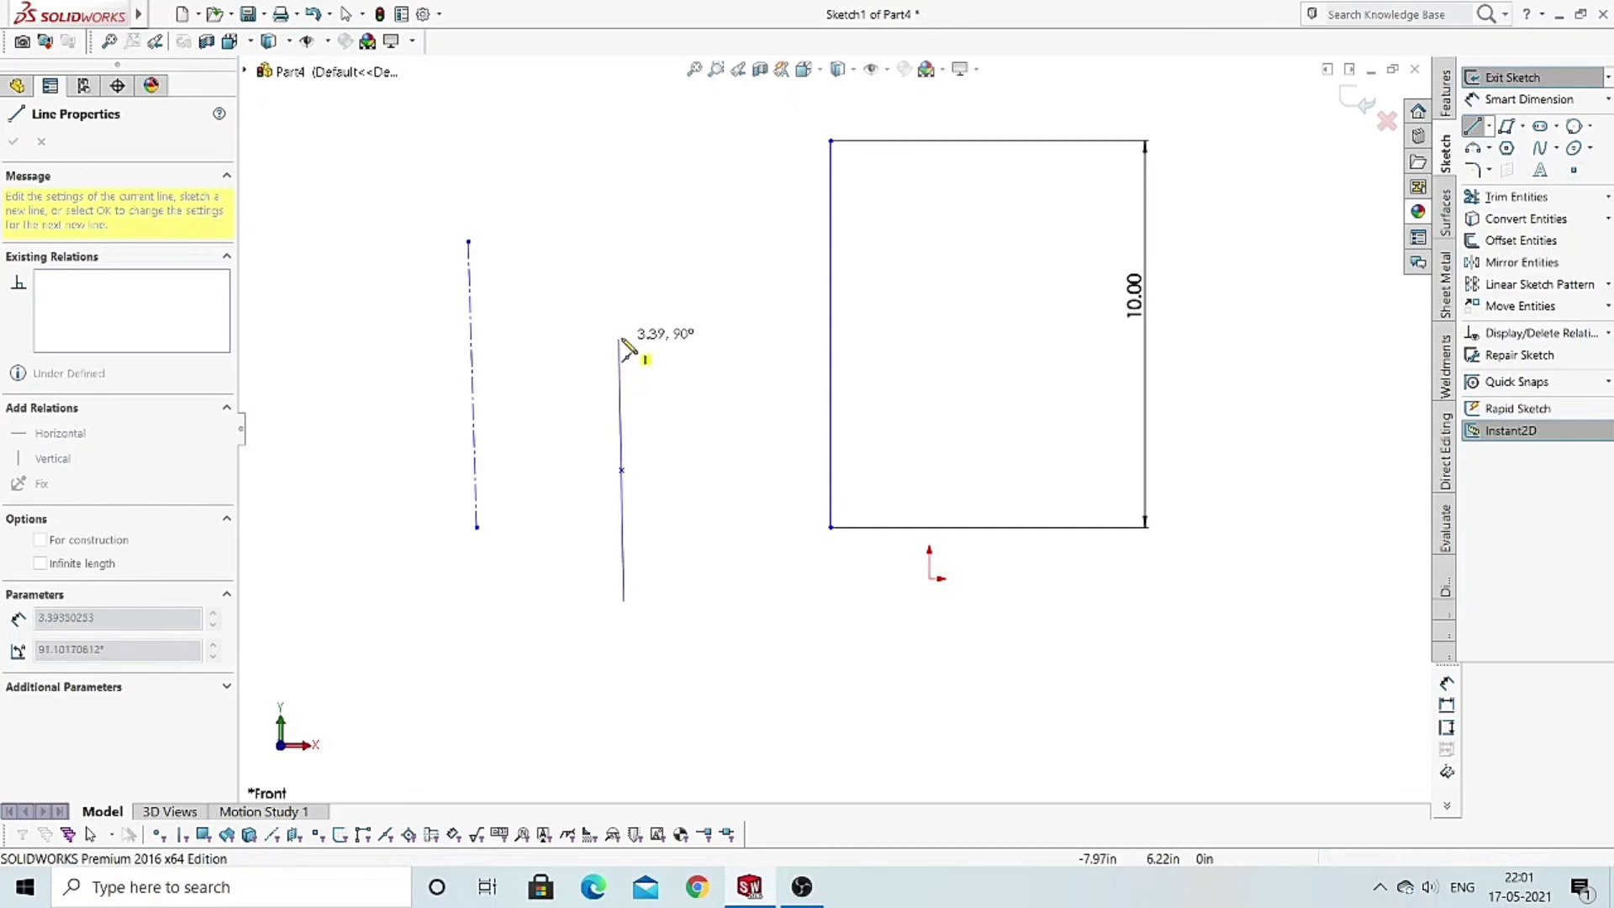
left_click(622, 329)
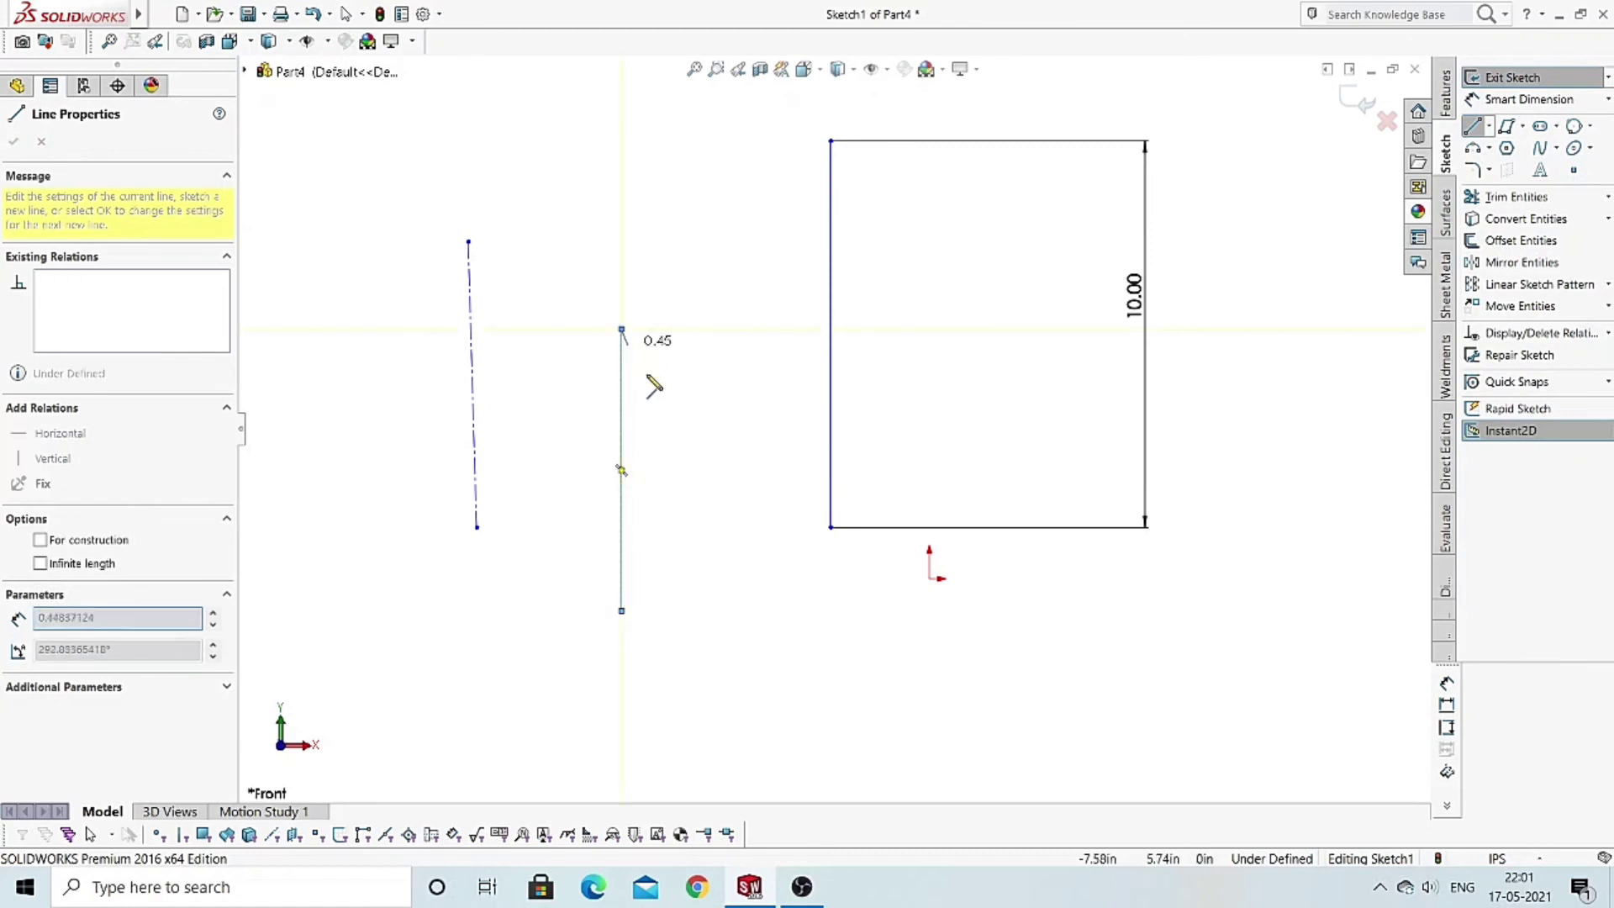
right_click(757, 324)
left_click(798, 364)
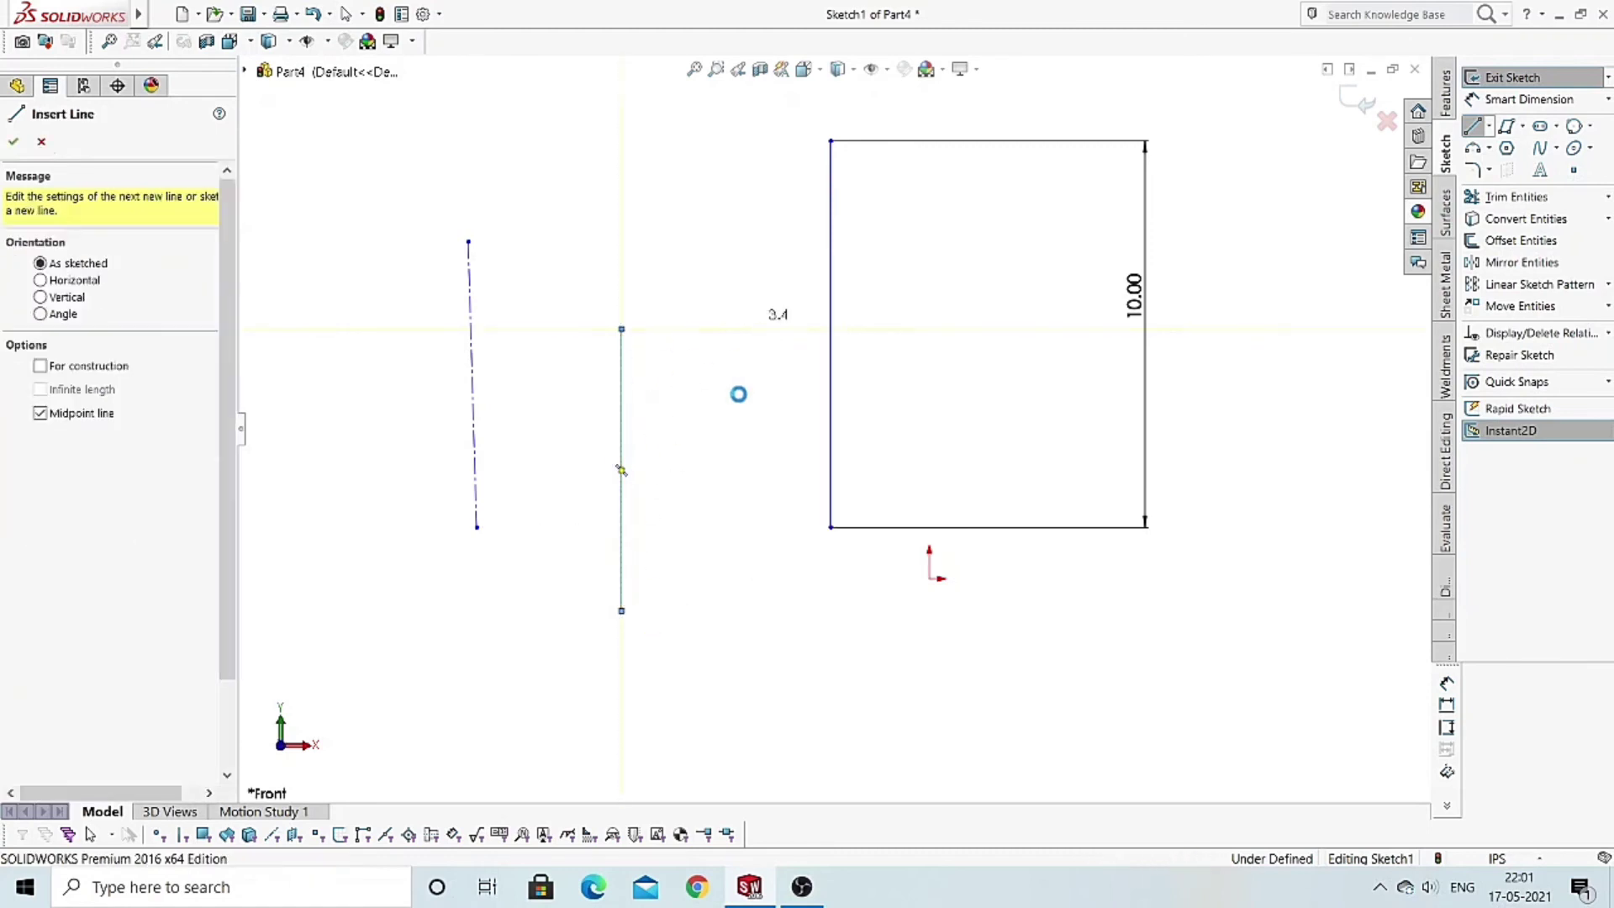
key("Escape")
- Select the midpoint line to review its properties, then close and deselect it
left_click(622, 357)
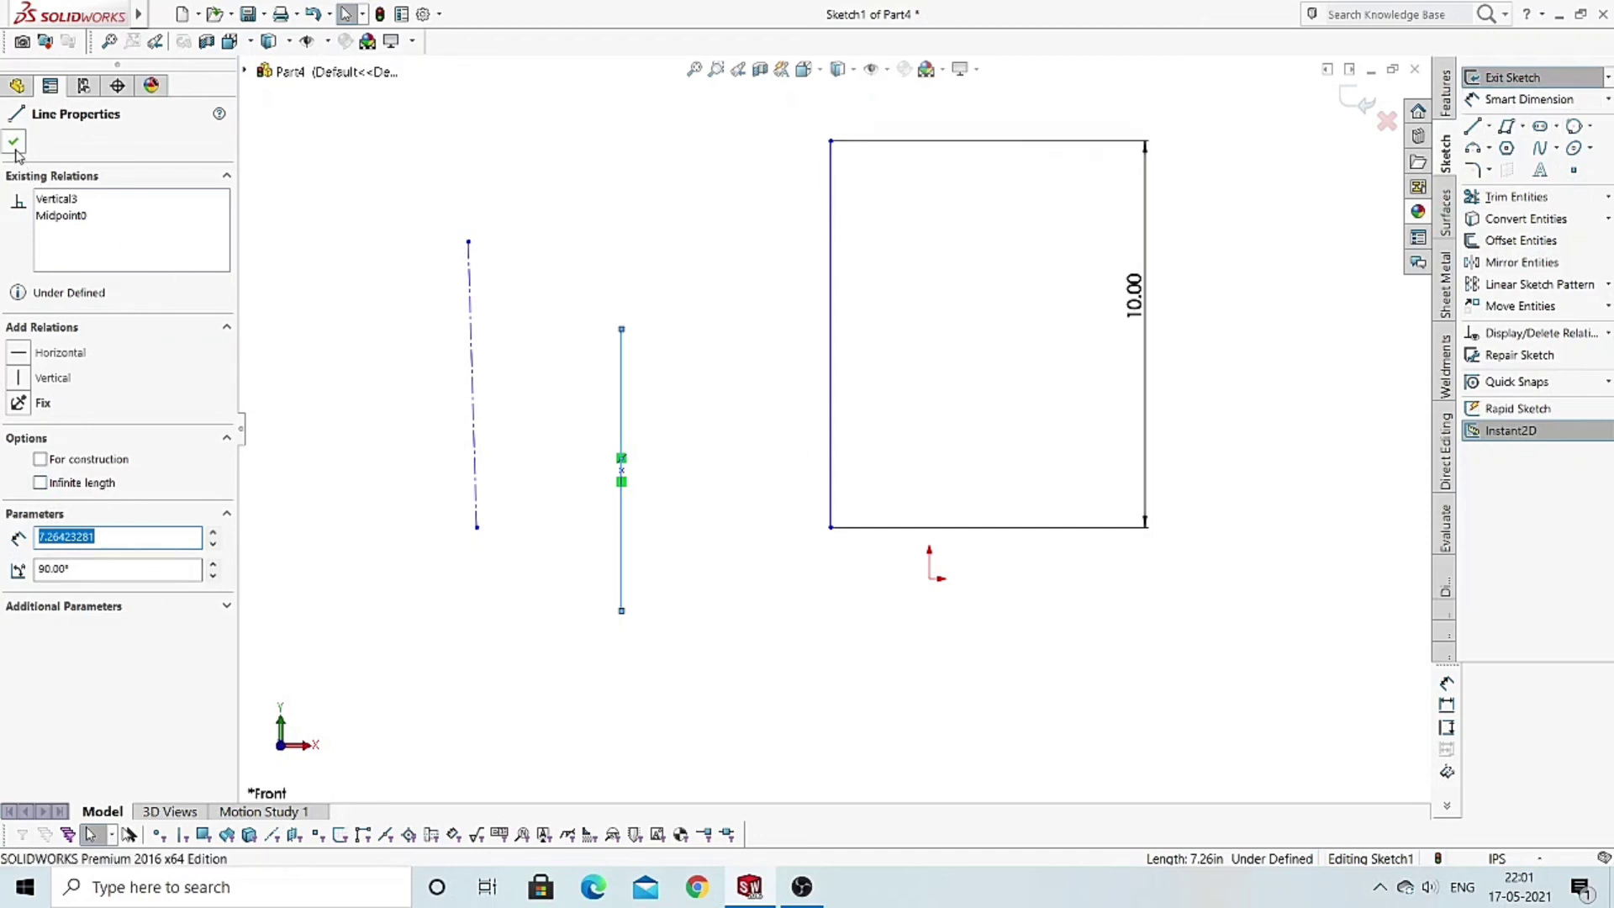
left_click(13, 141)
left_click(438, 449)
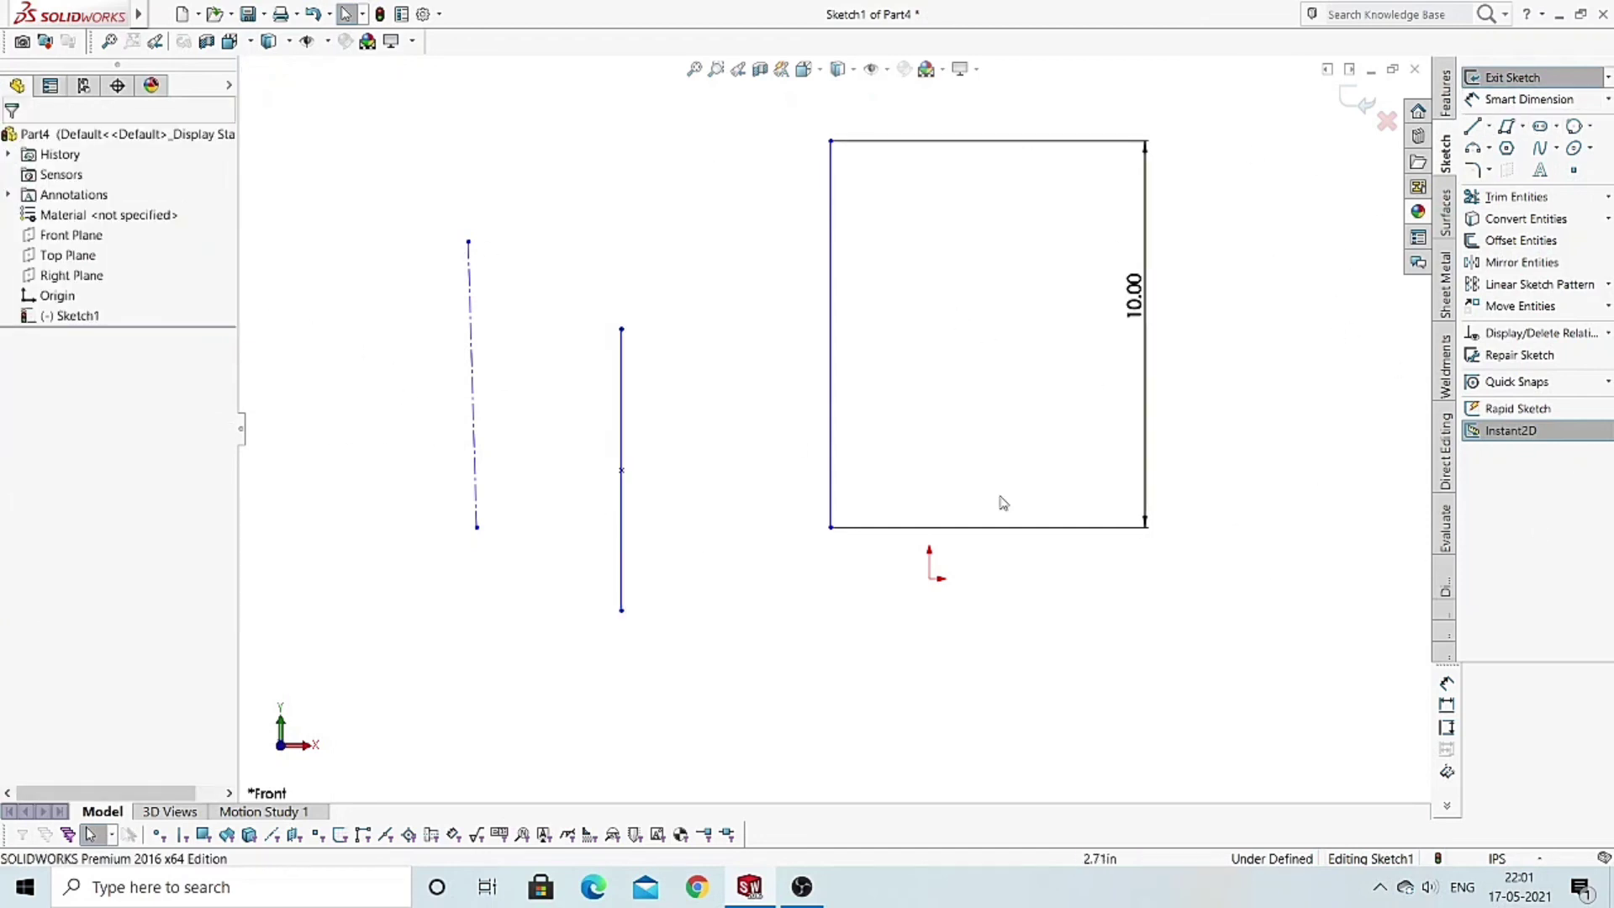